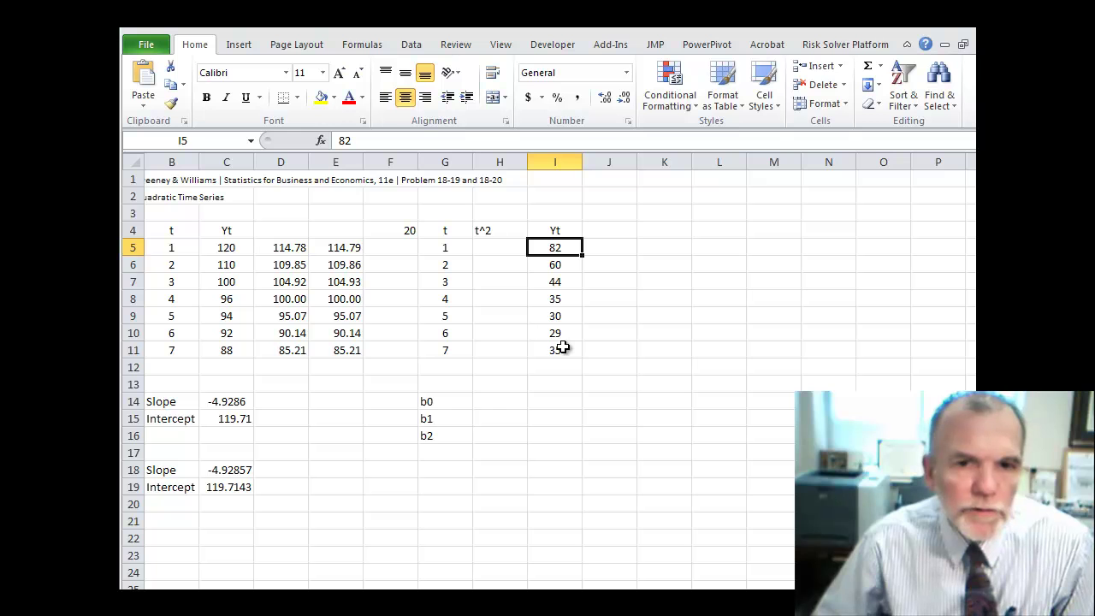
Step: Plot the seven Yt values (82 through 35) as a markers-only scatter chart and select its series
drag(559, 247, 560, 349)
click(239, 44)
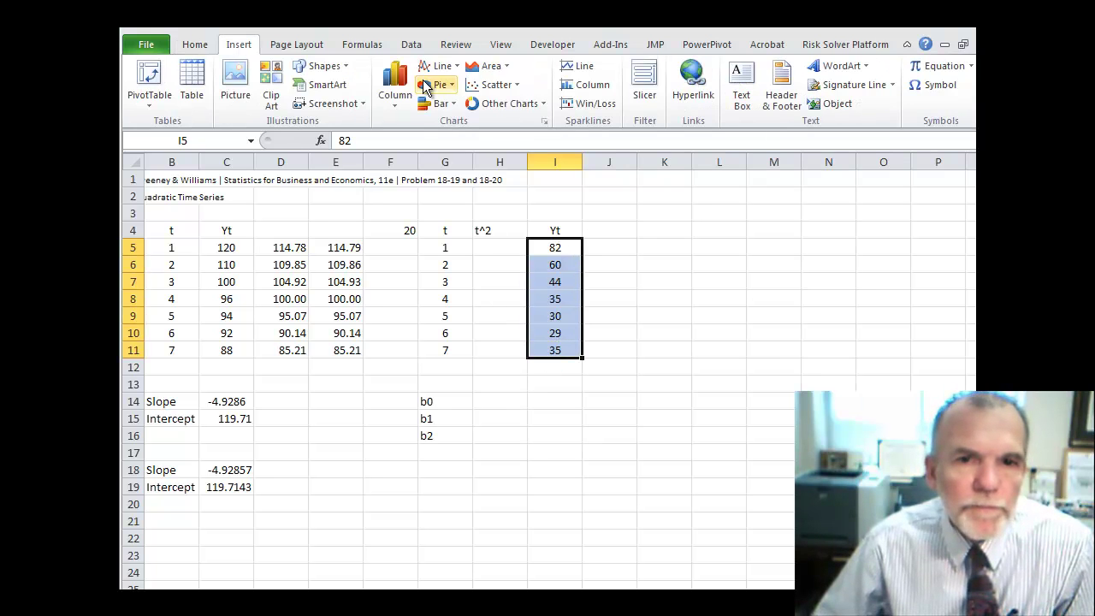
click(481, 83)
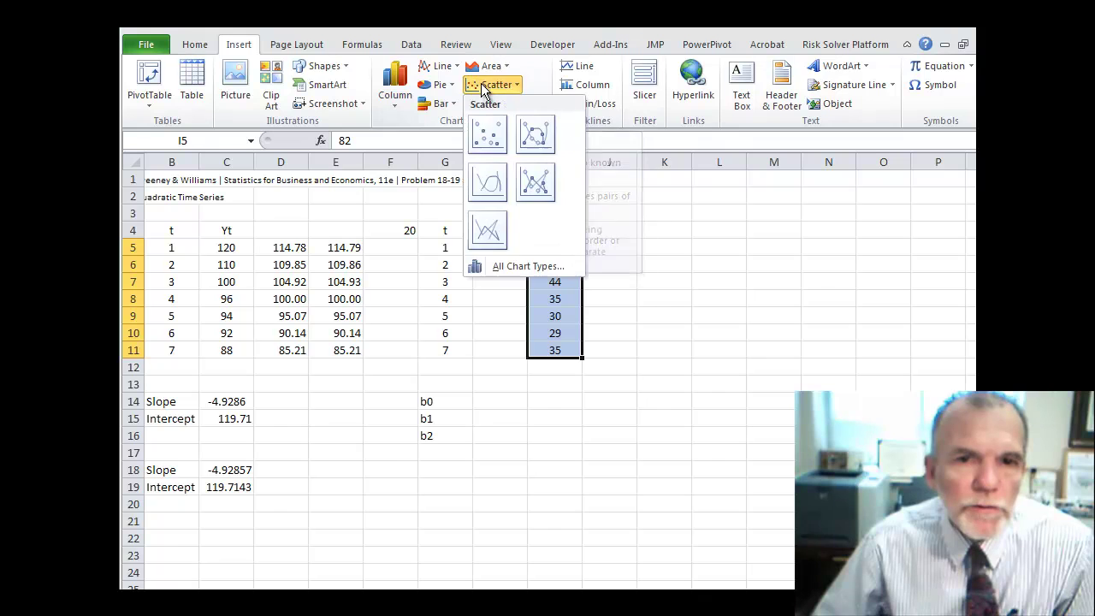
click(486, 137)
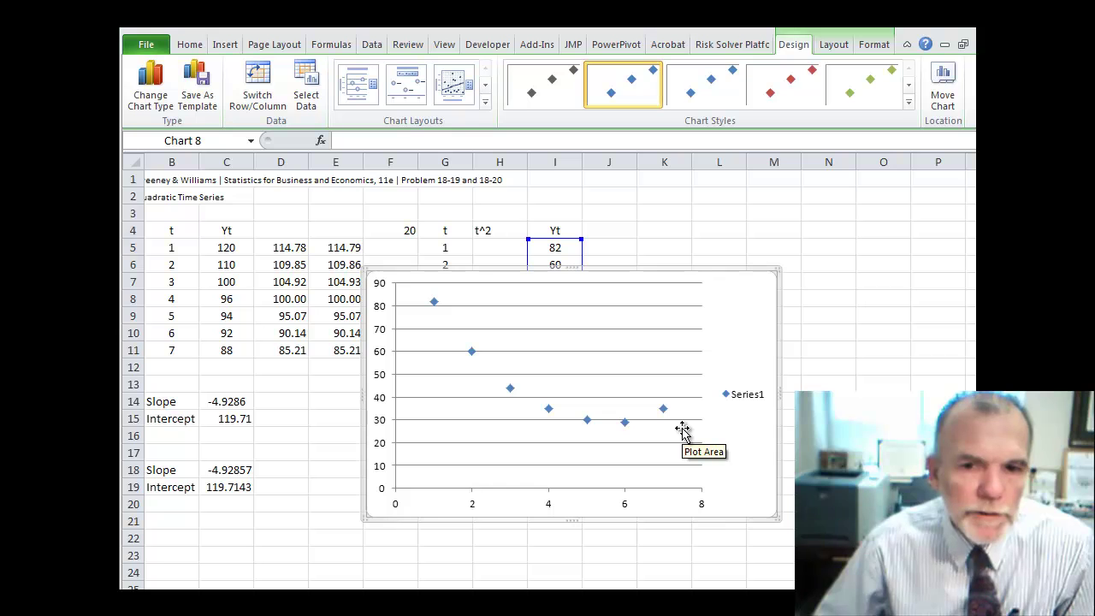
click(473, 350)
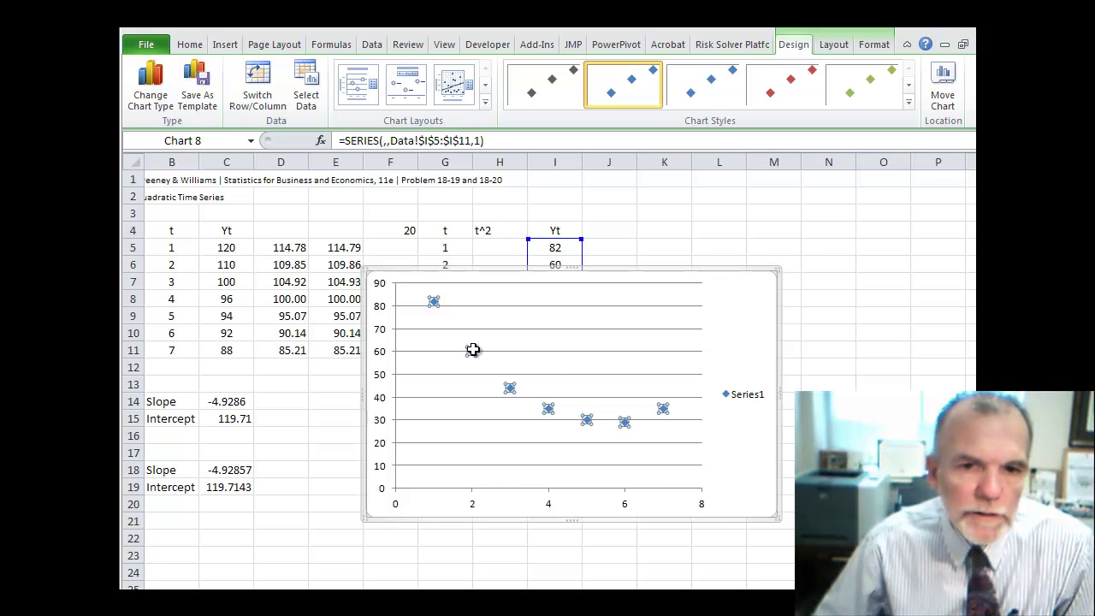
Step: Add an order-2 polynomial trendline showing its equation y = 2.6548x² − 28.988x + 107.86
right_click(474, 350)
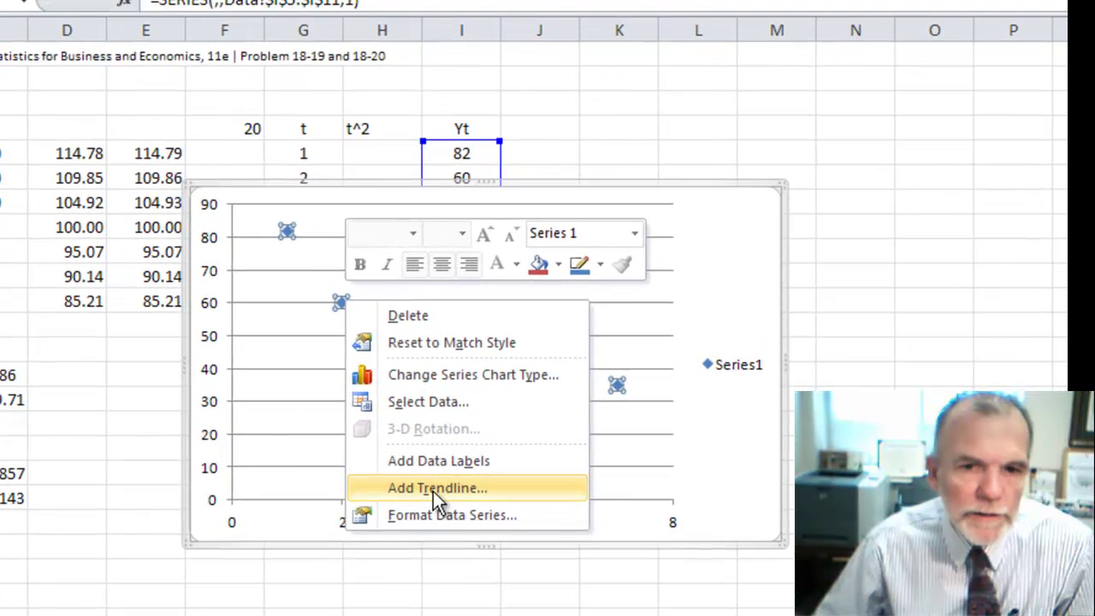
click(451, 489)
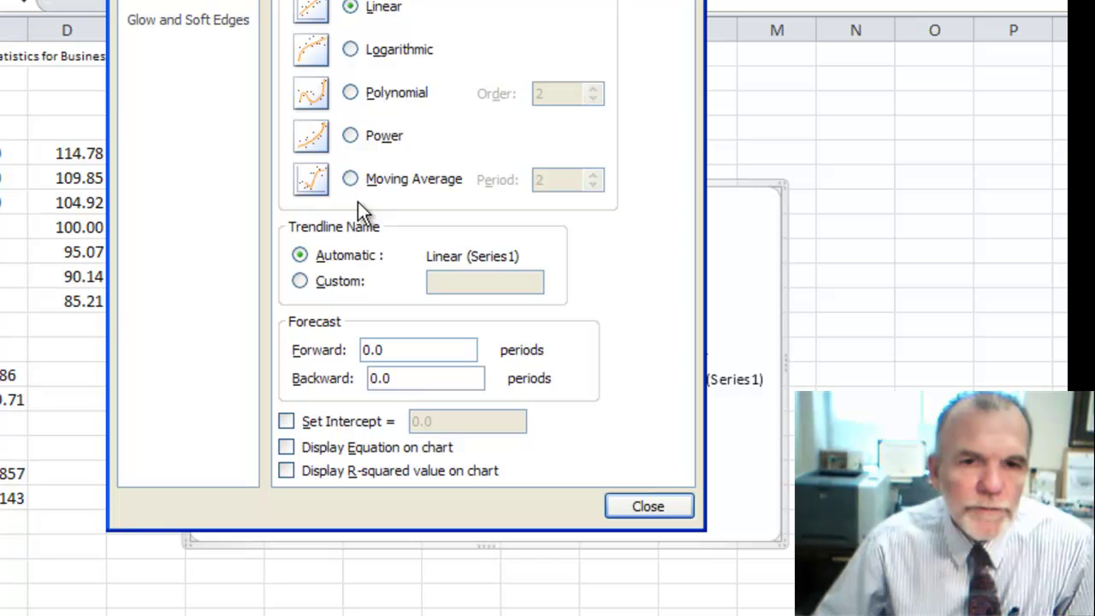
click(351, 93)
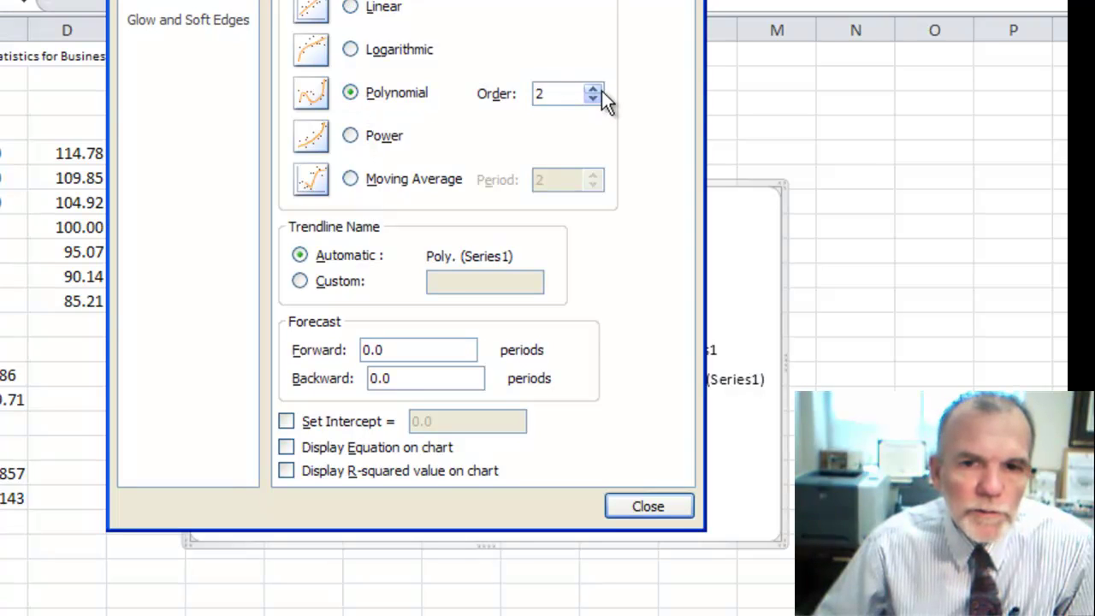
click(296, 457)
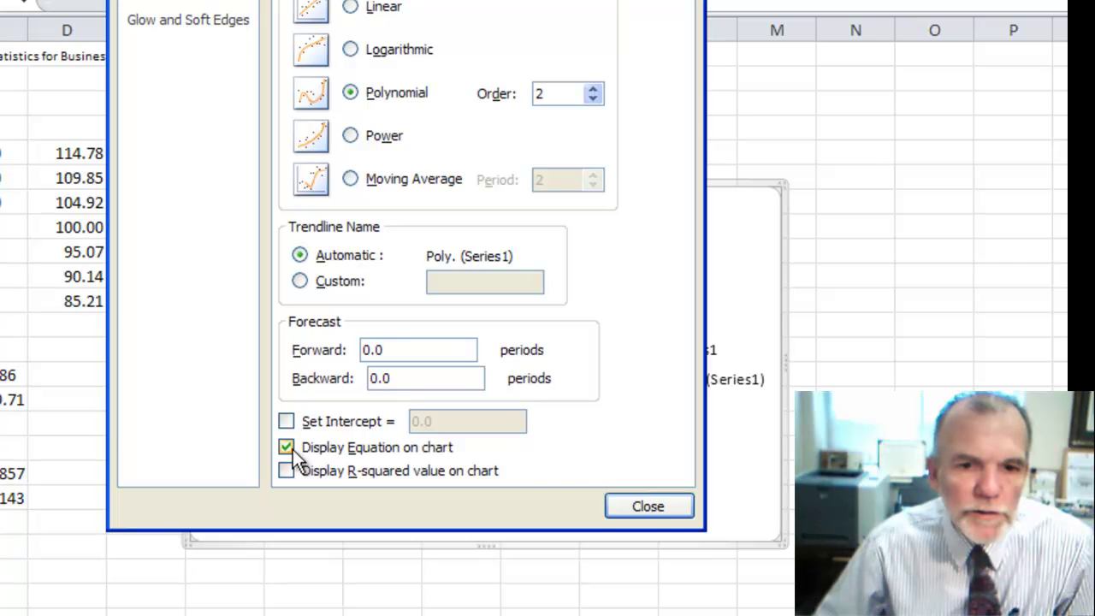
click(642, 507)
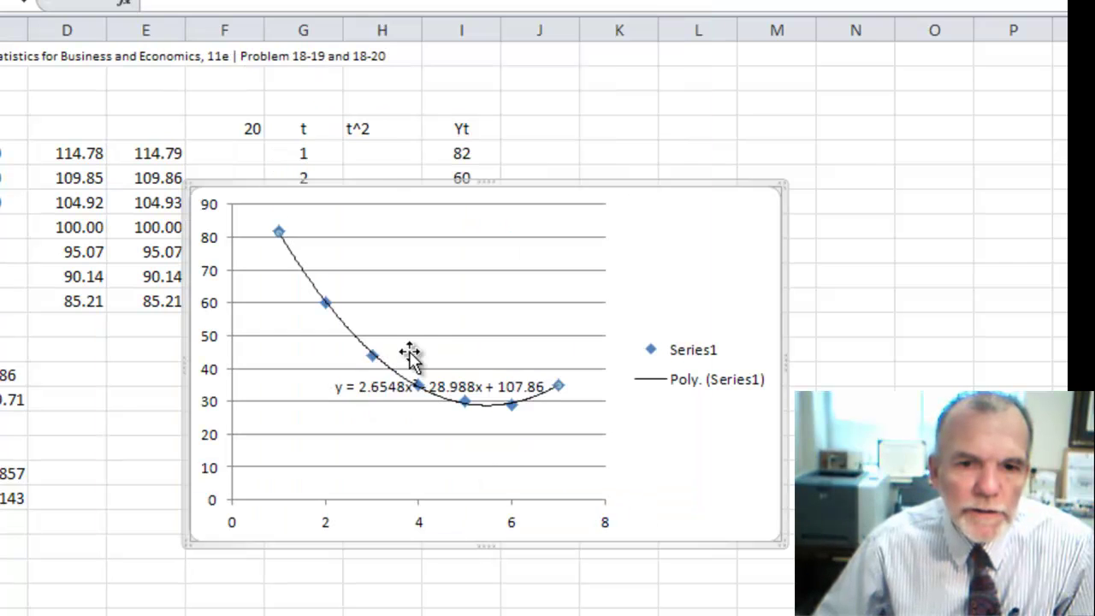
Step: Move the equation label to the chart's top and shift the chart up and right, uncovering the coefficient labels
drag(379, 391, 417, 221)
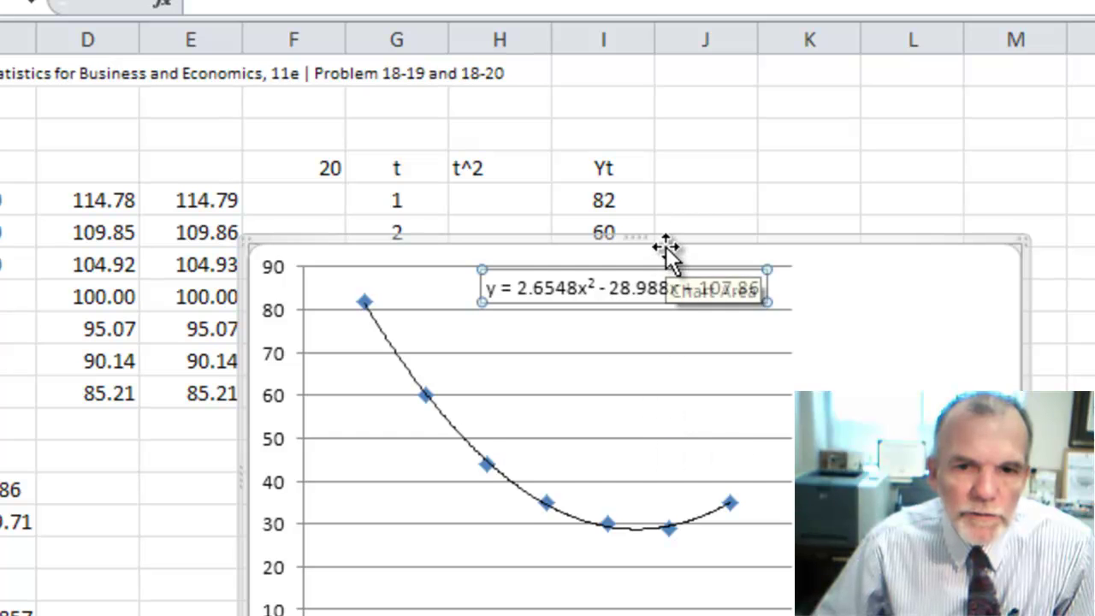
drag(667, 257, 971, 114)
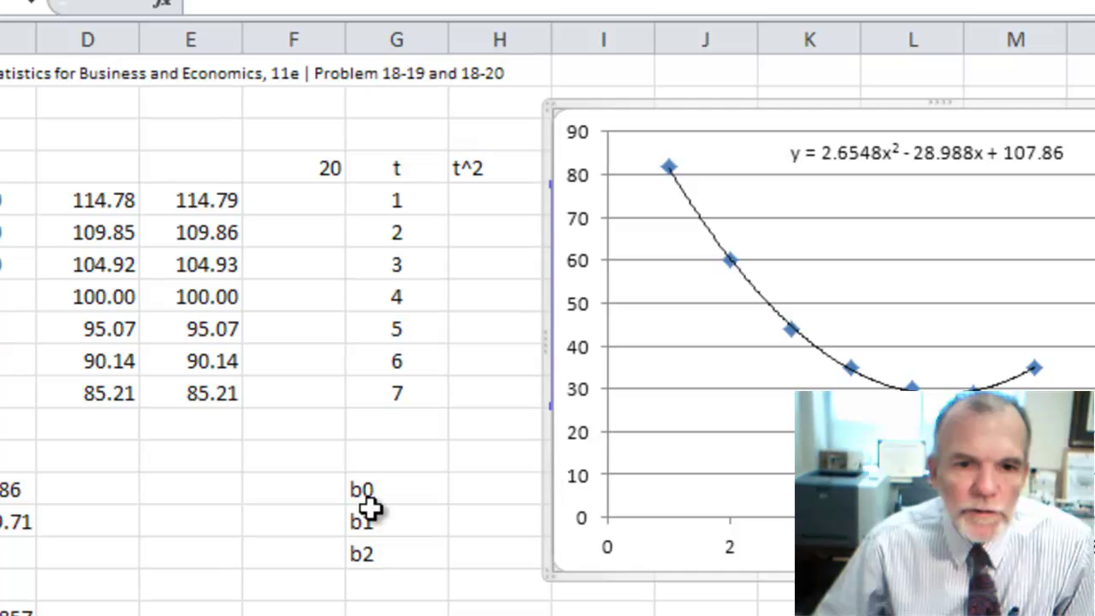
click(483, 484)
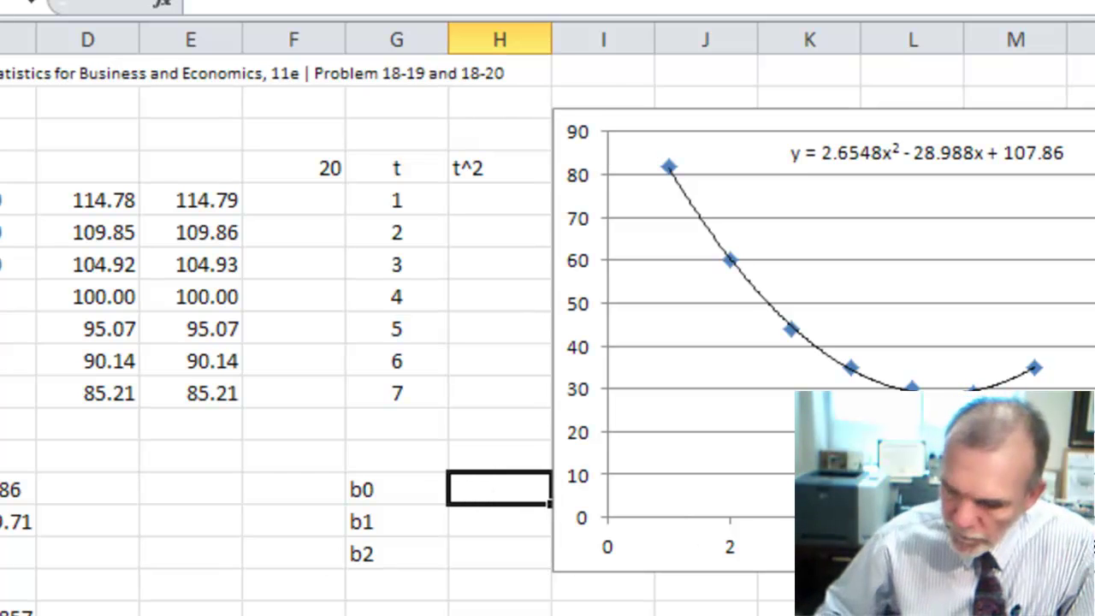
Step: Enter b0 = 107.86, b1 = -28.988, b2 = 2.6548 in H14:H16 and move the chart below the table
text(107.8)
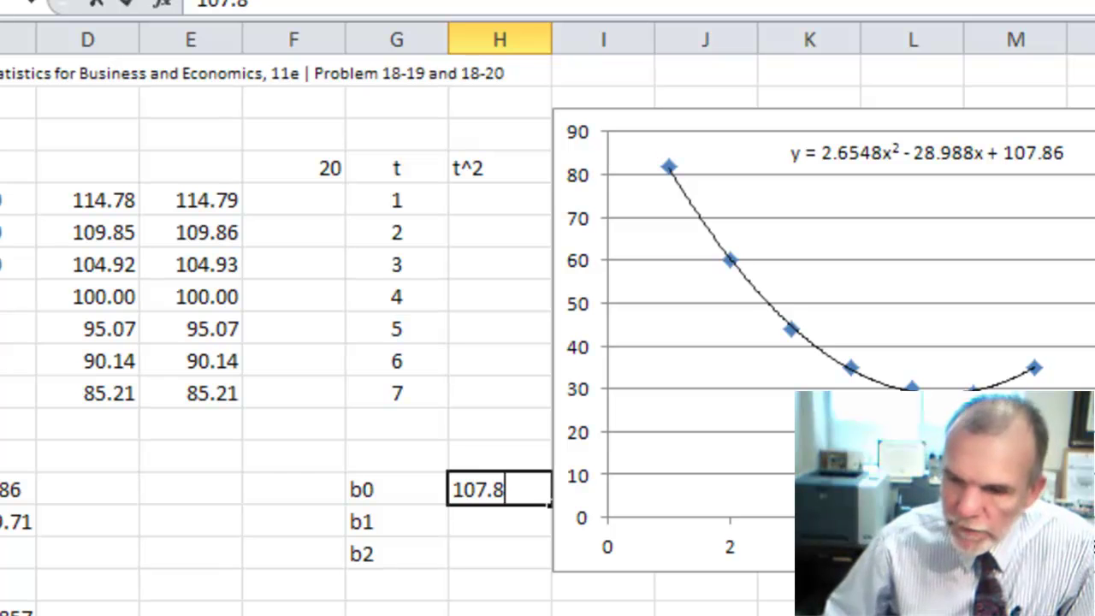
text(6)
key(Return)
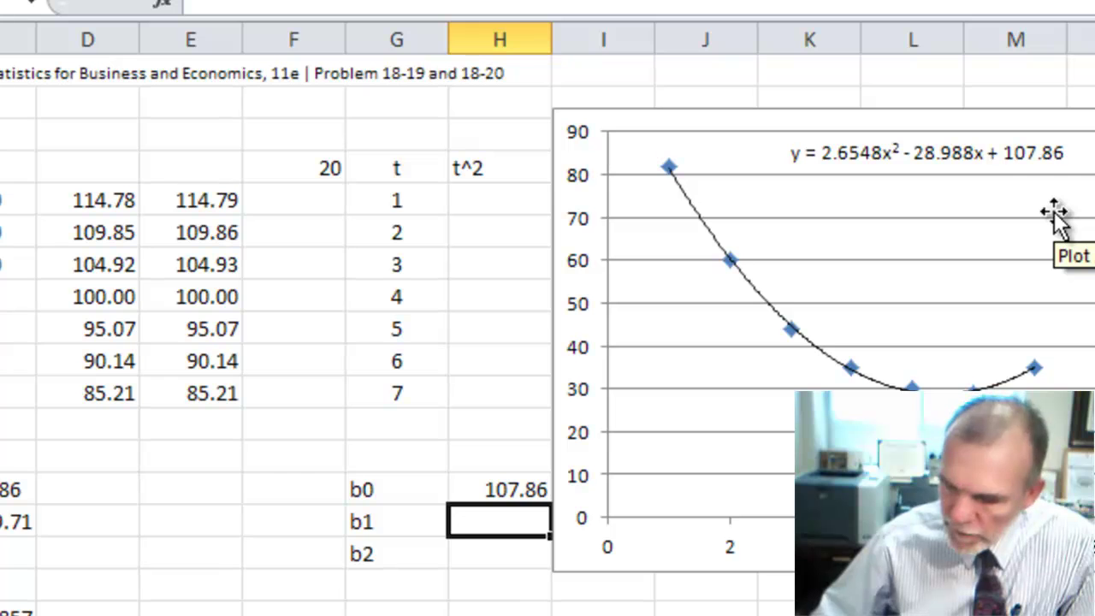
text(-2)
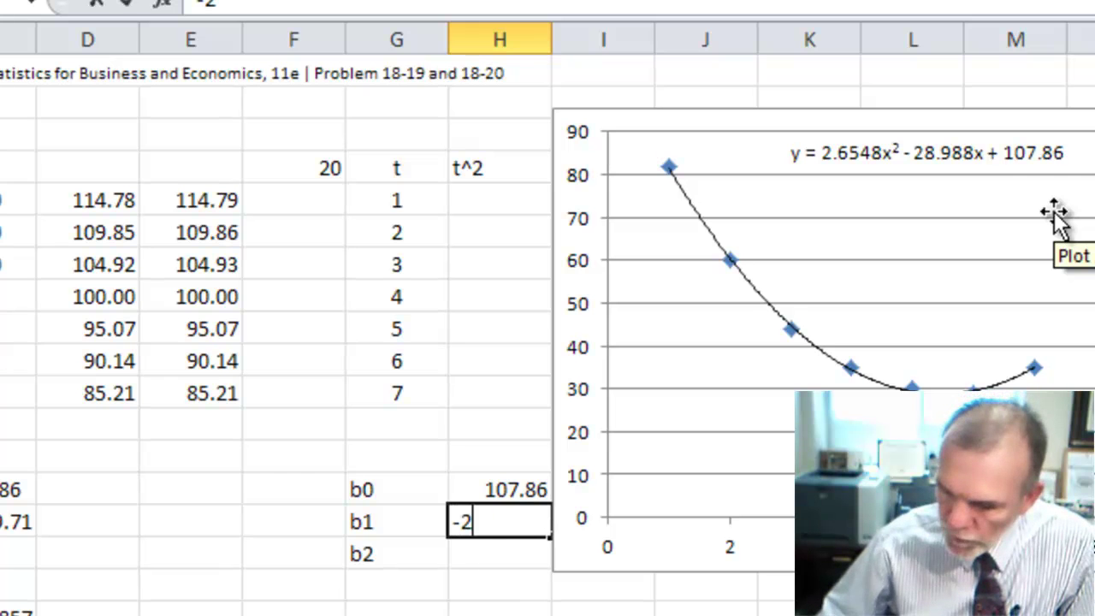
text(8.)
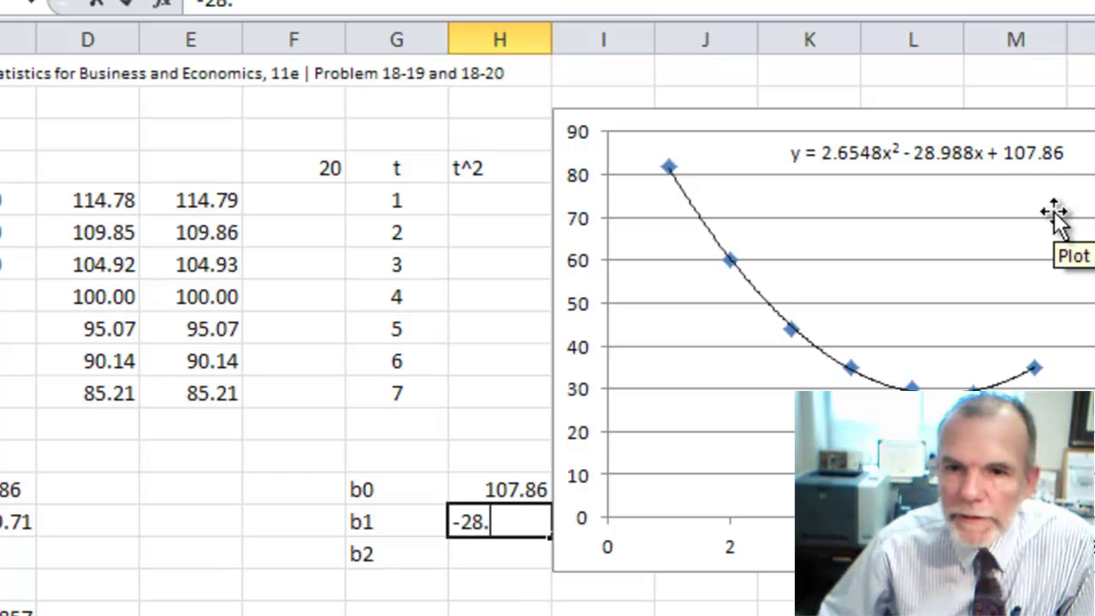
text(988)
key(Return)
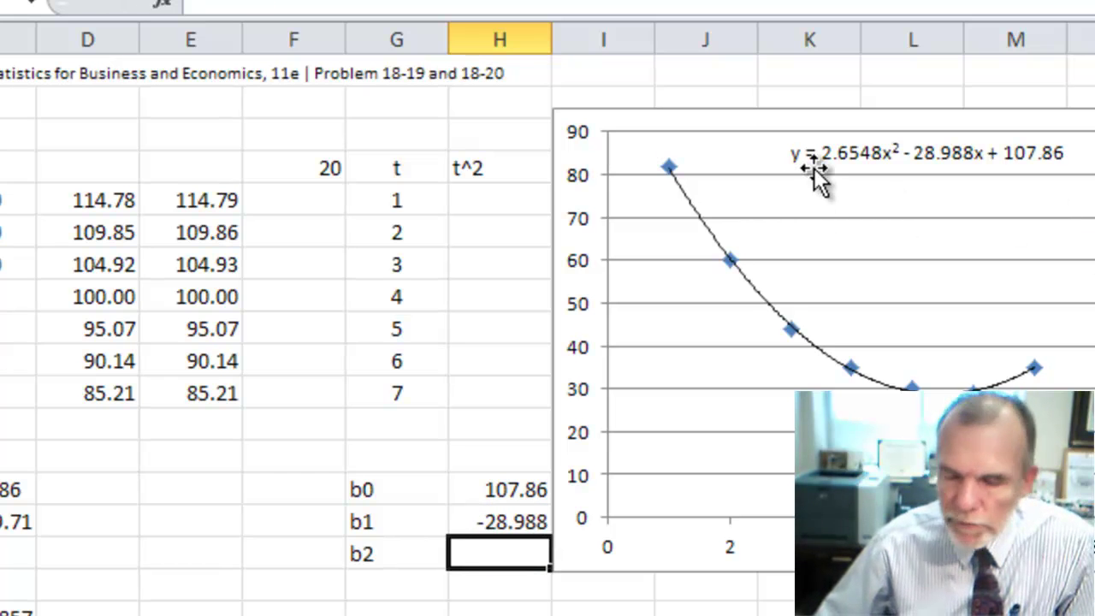
text(2.65)
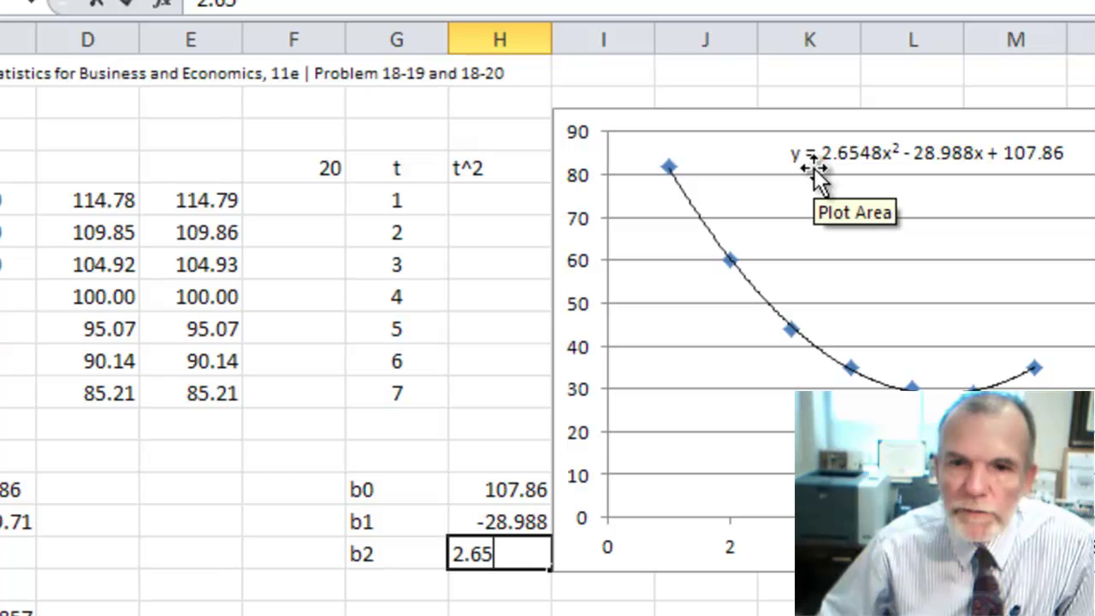
text(48)
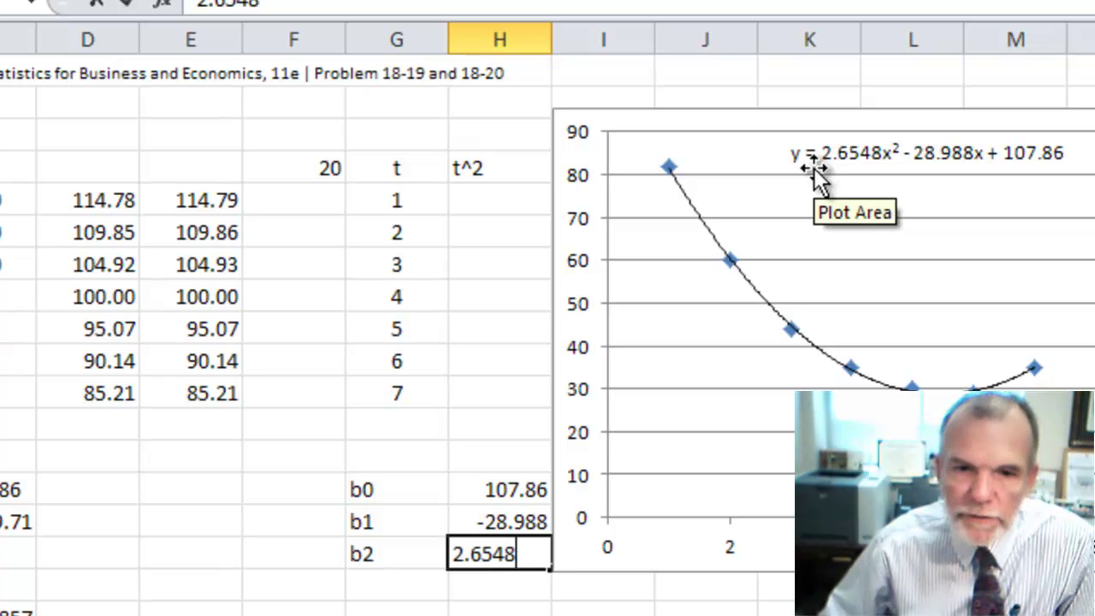
key(Return)
click(819, 111)
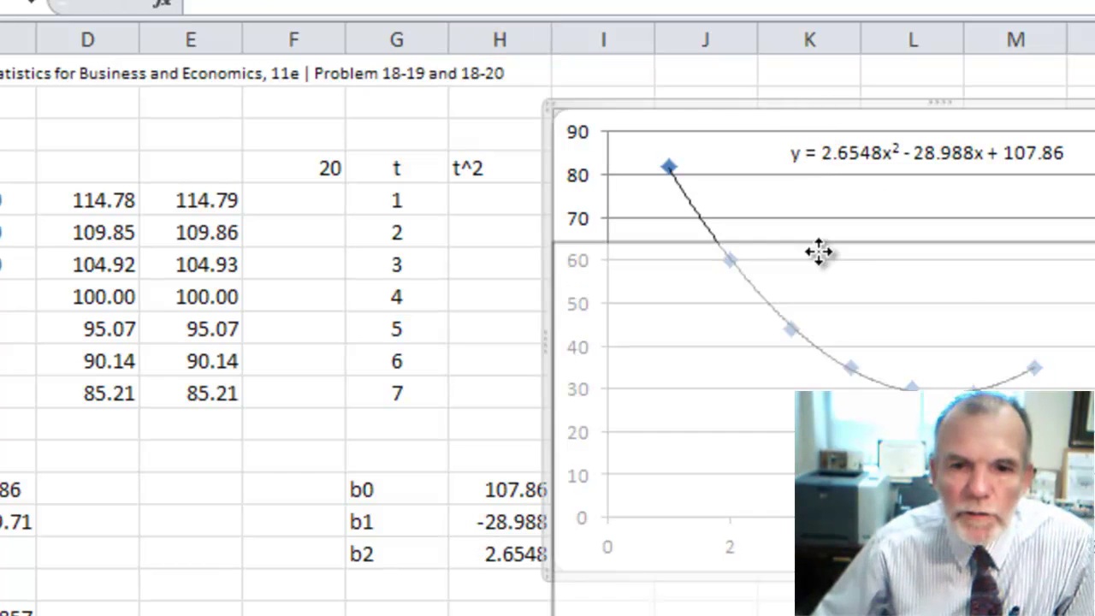
drag(819, 111, 543, 607)
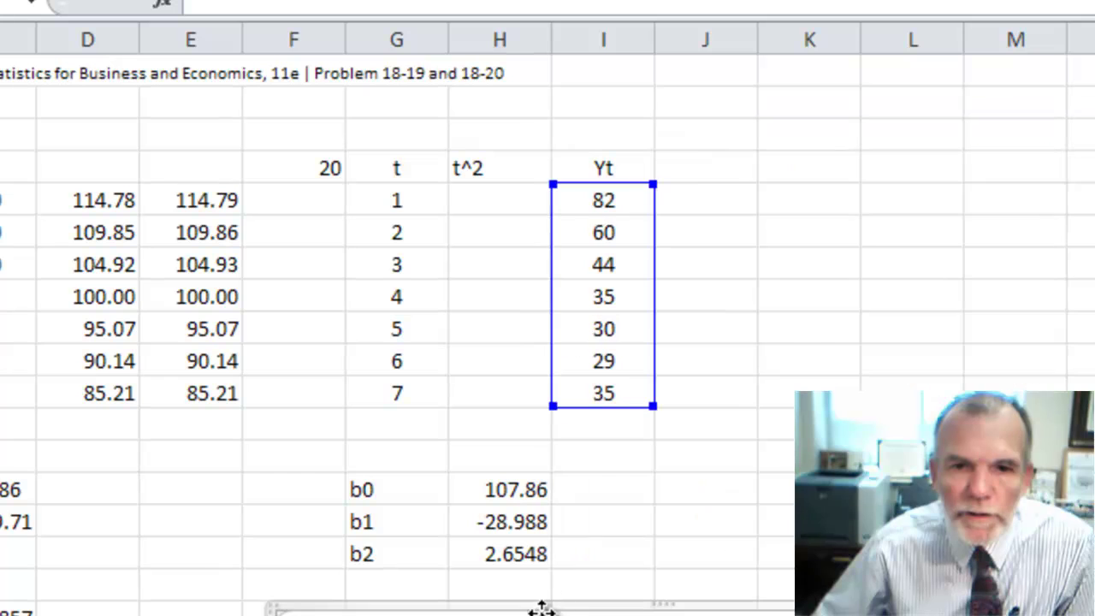
Step: Enter the quadratic forecast formula =$H$14+$H$15*G5+$H$16*G5^2 in J5
click(712, 195)
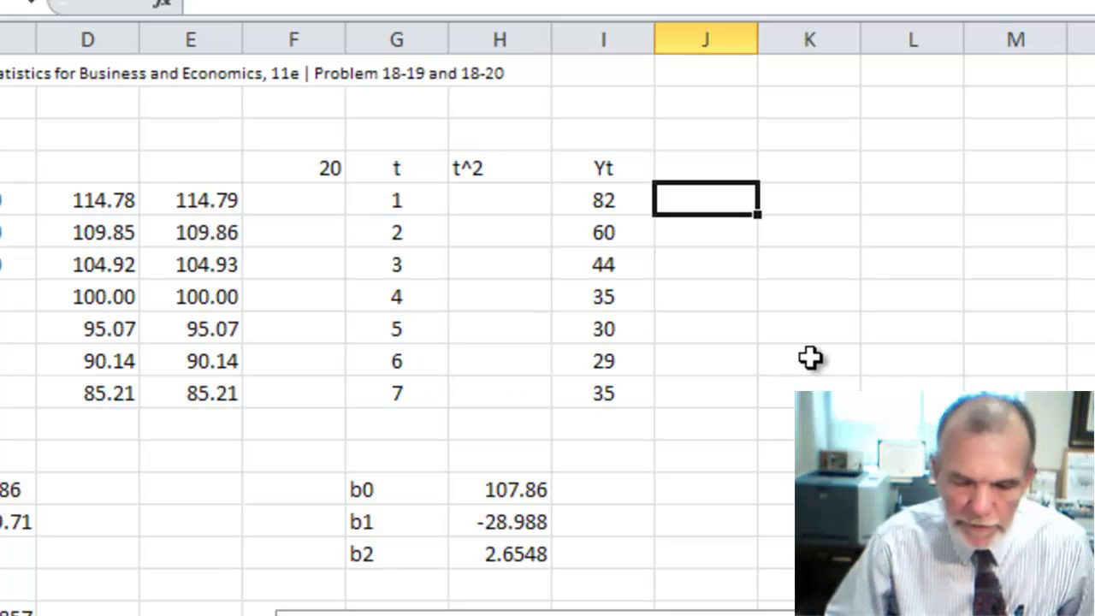
text(=)
click(511, 484)
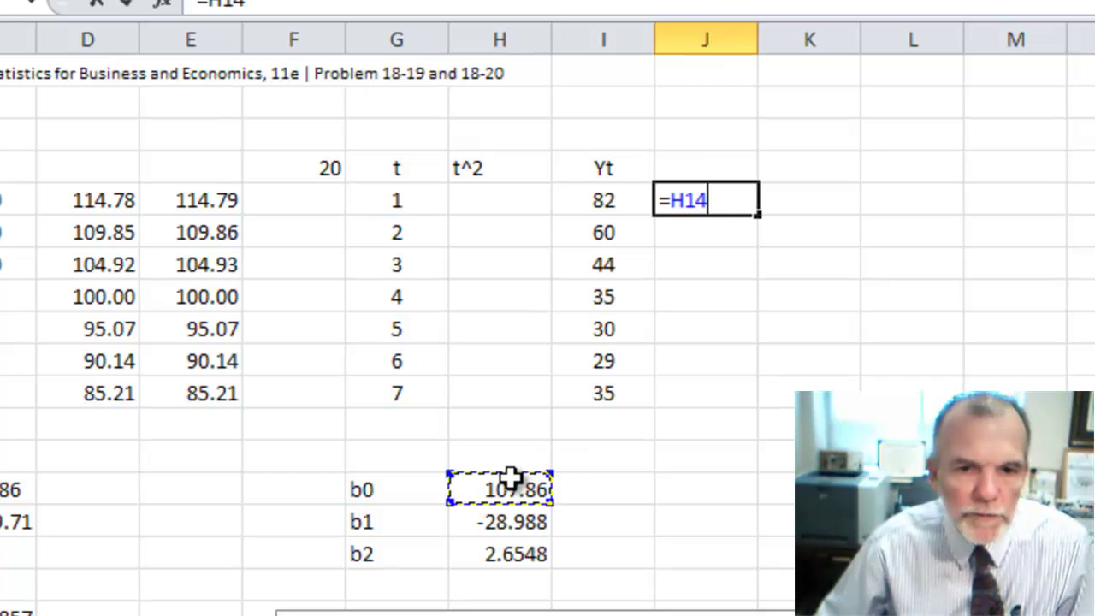
key(F4)
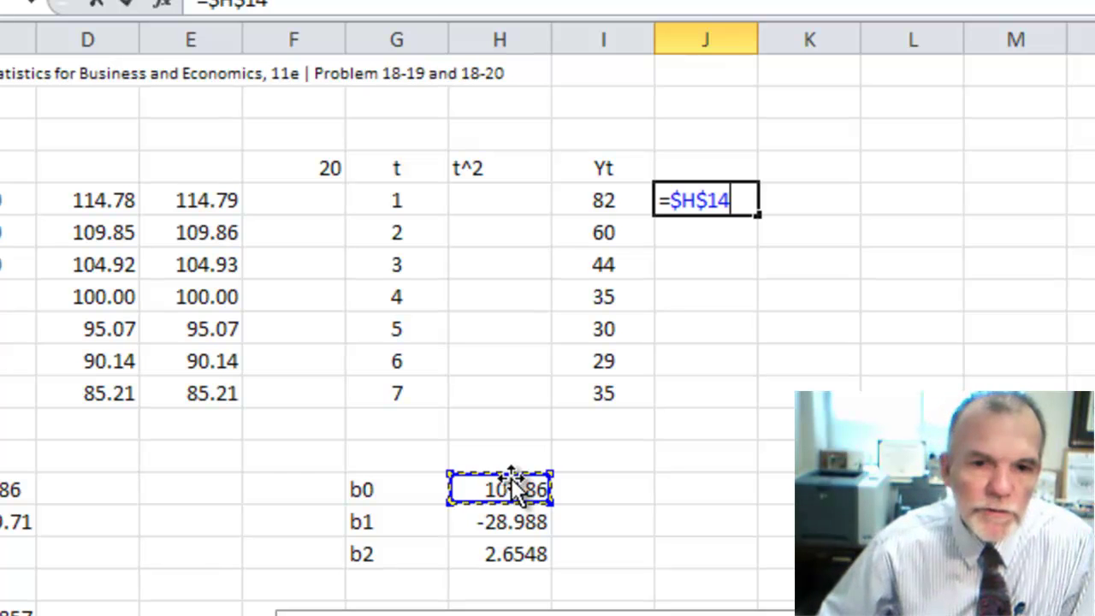
text(+)
click(516, 521)
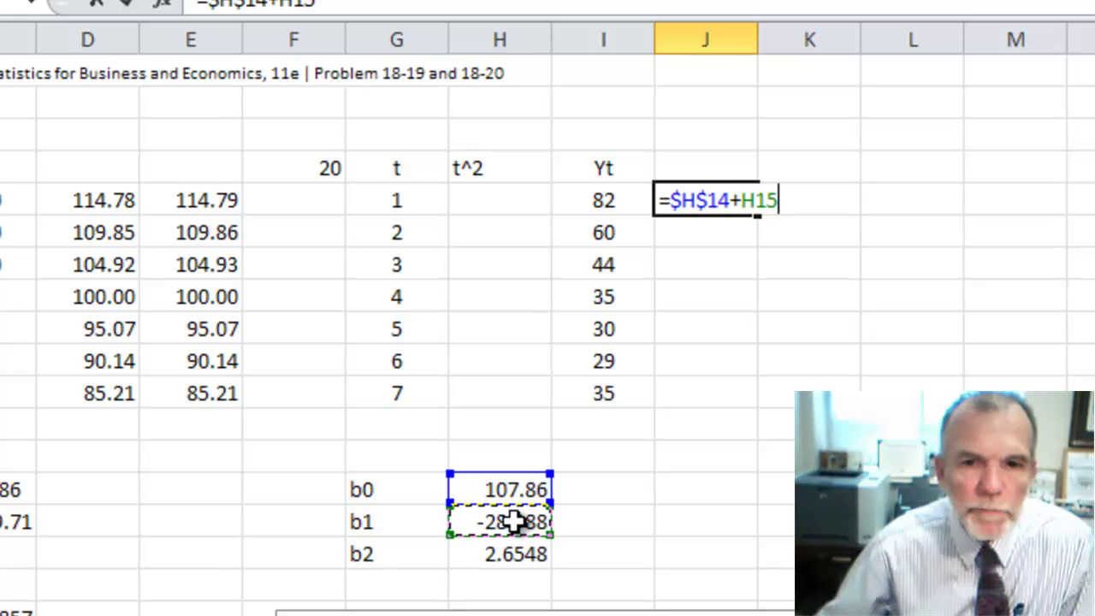
key(F4)
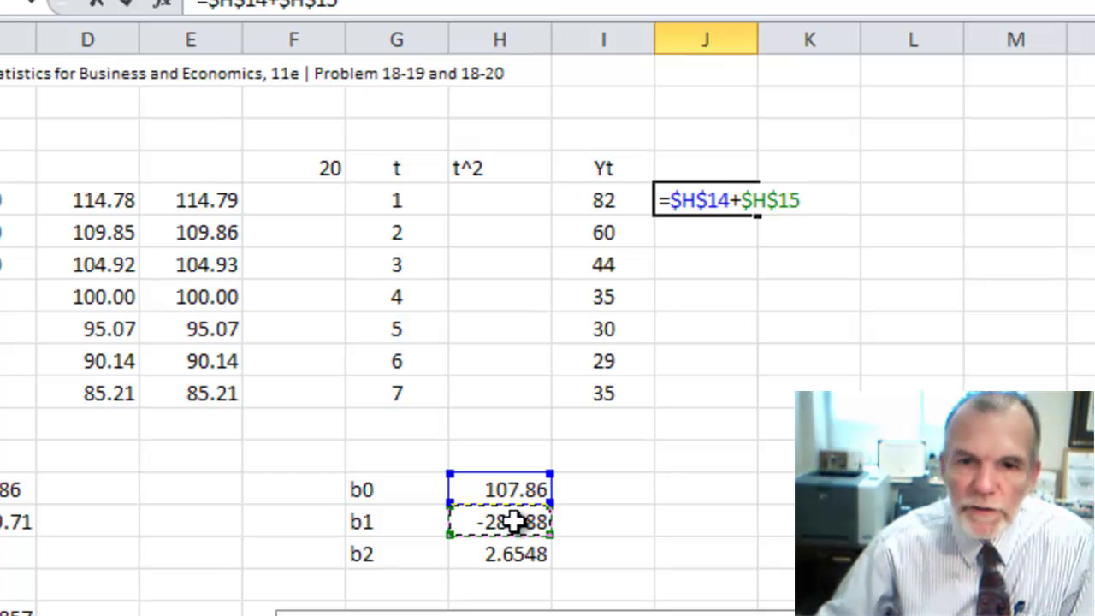
text(*)
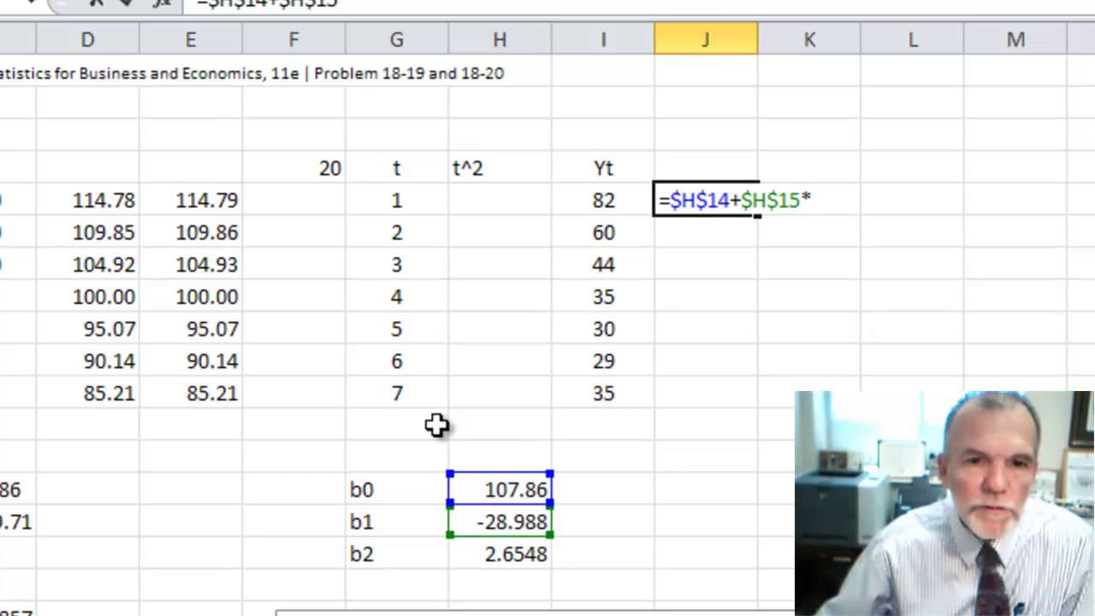
click(395, 196)
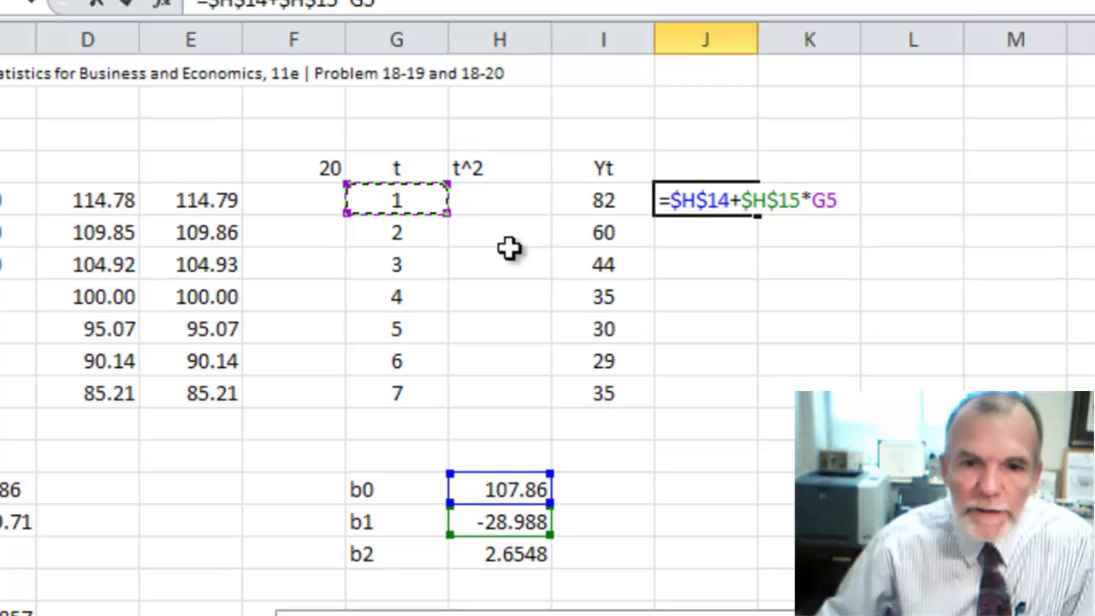
text(+)
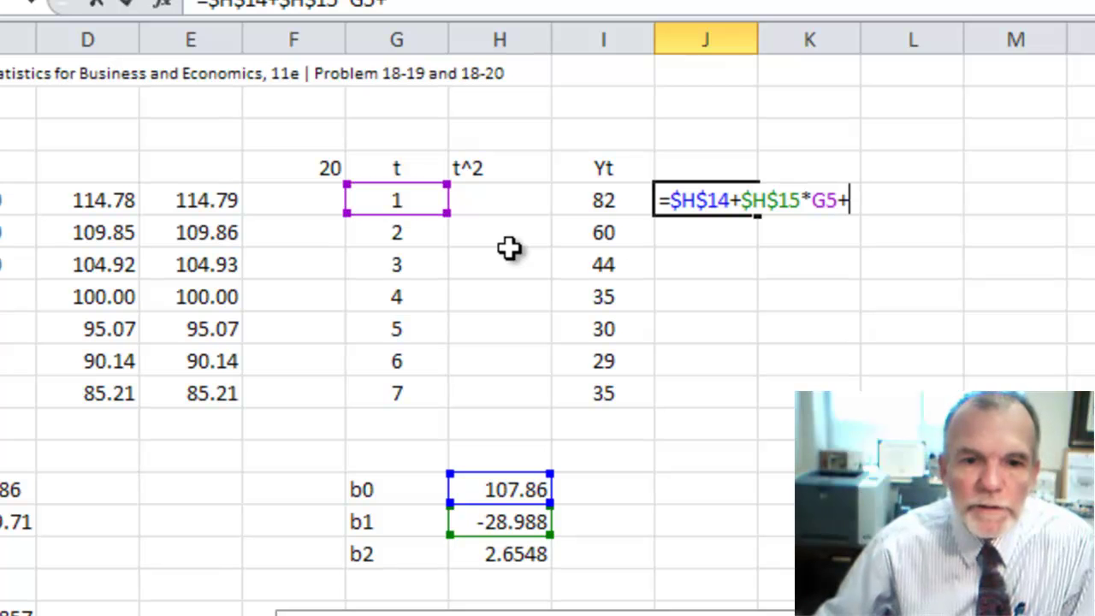
click(508, 556)
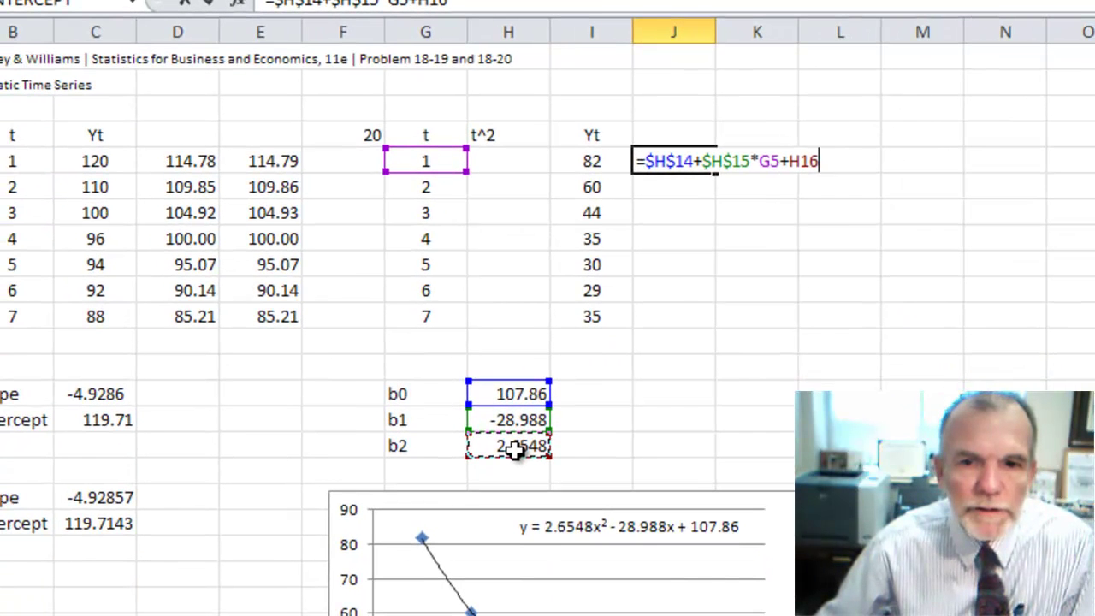
key(F4)
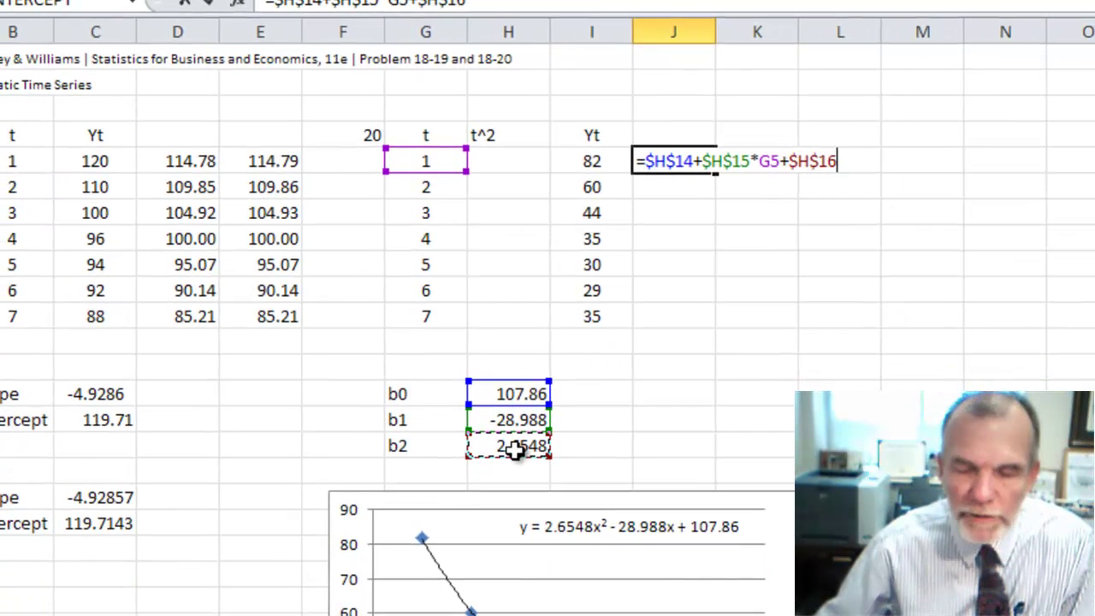
text(*)
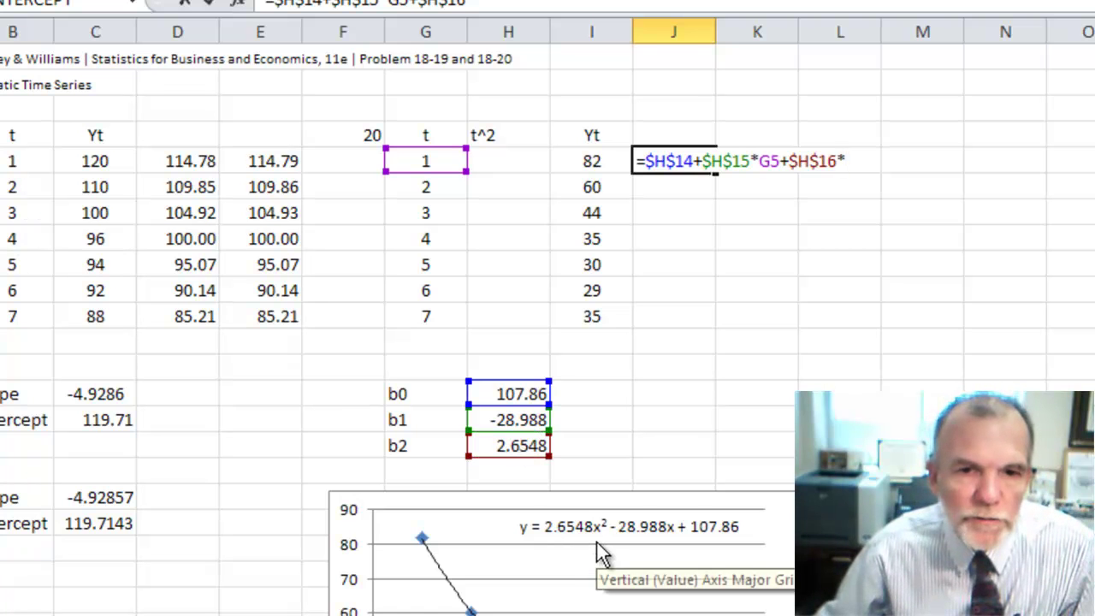
click(431, 160)
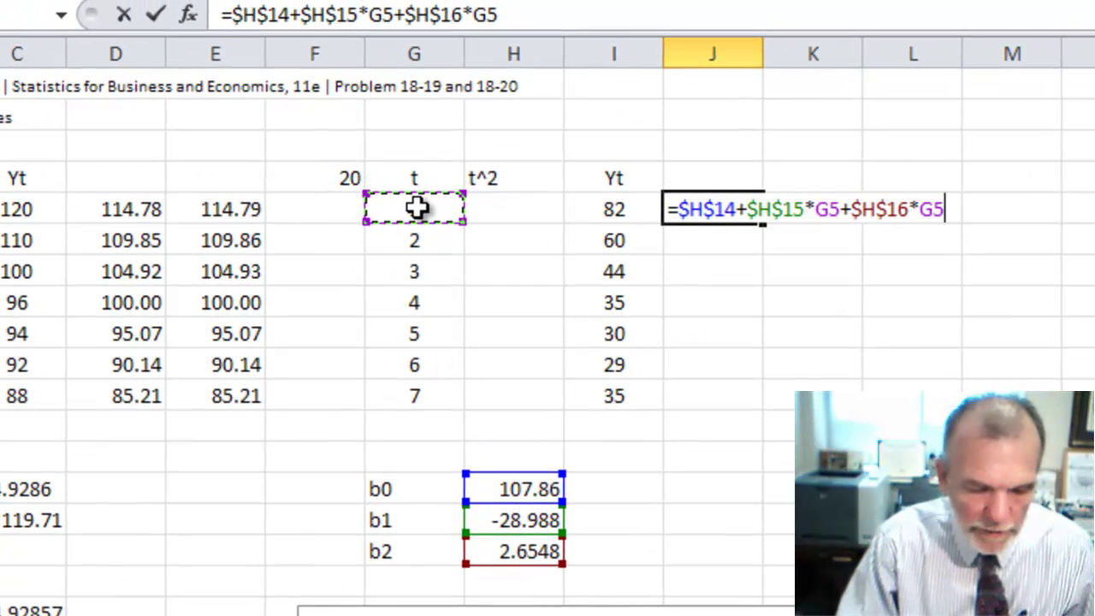
text(^2)
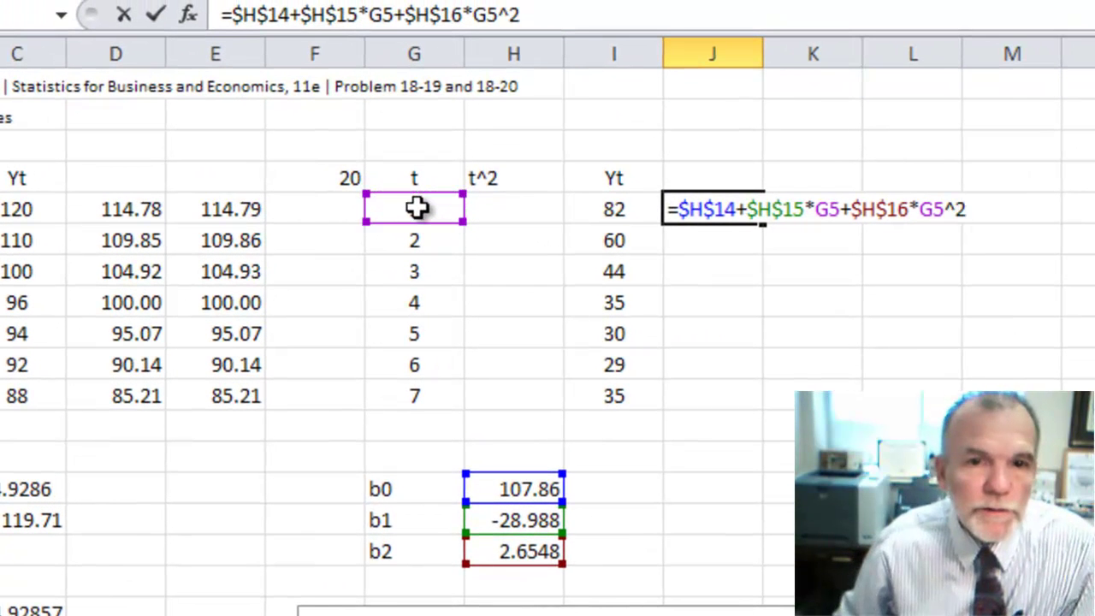
key(Return)
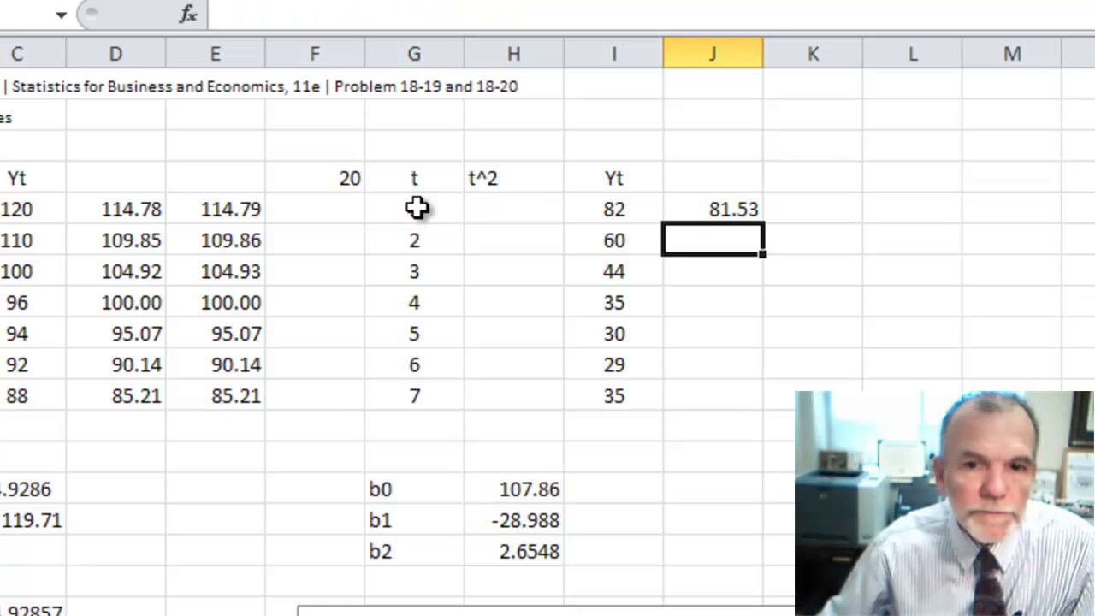
Step: Copy the J5 forecast formula down to J11, giving 81.53 through 35.03
click(719, 205)
drag(766, 224, 761, 408)
click(715, 455)
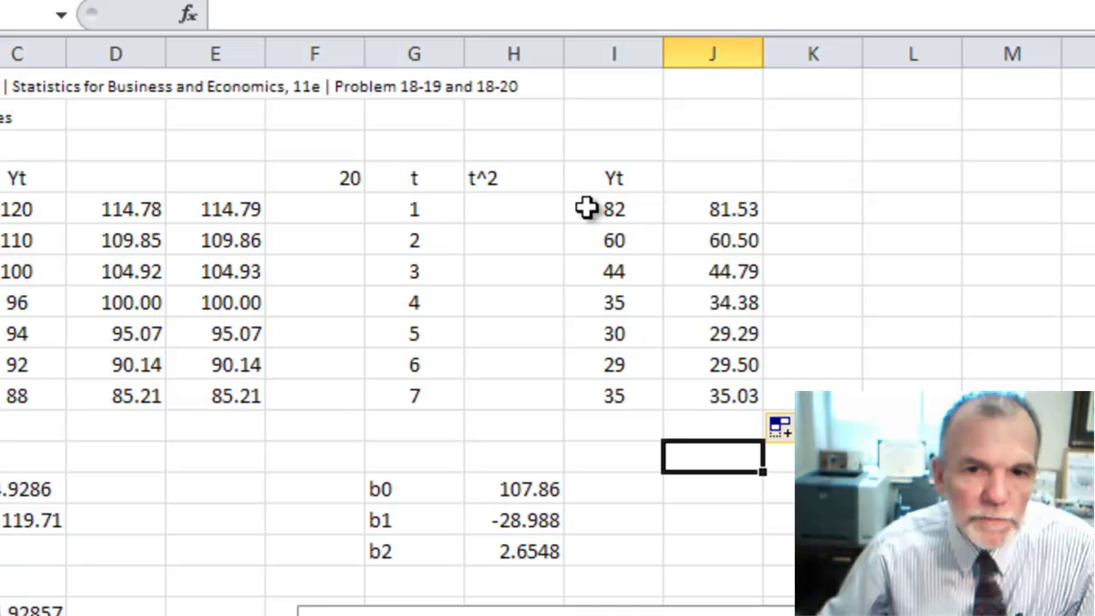
drag(613, 208, 695, 385)
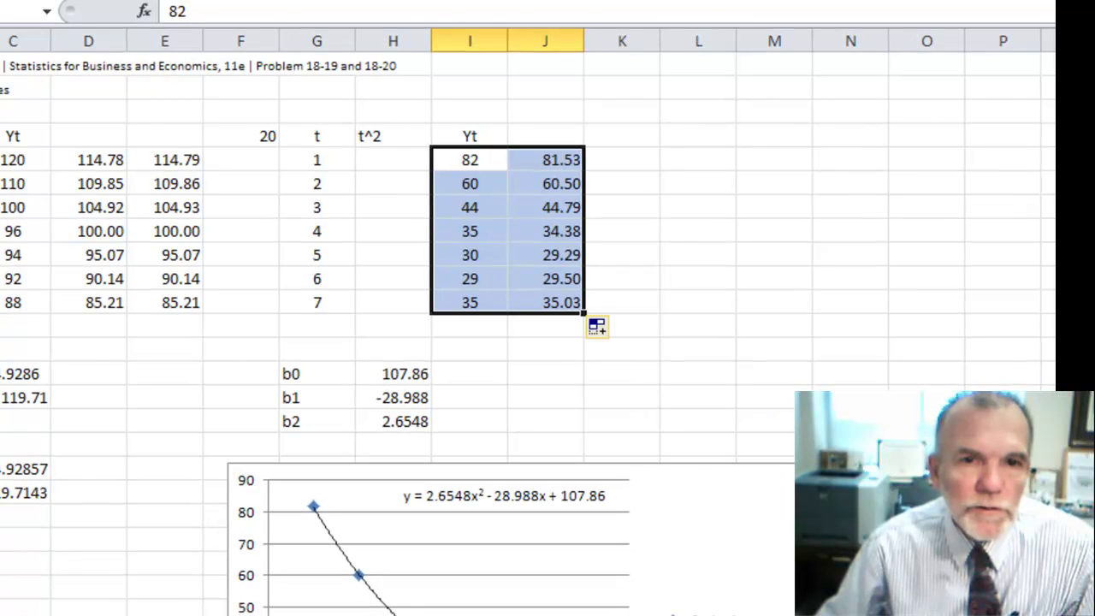
click(291, 0)
click(311, 0)
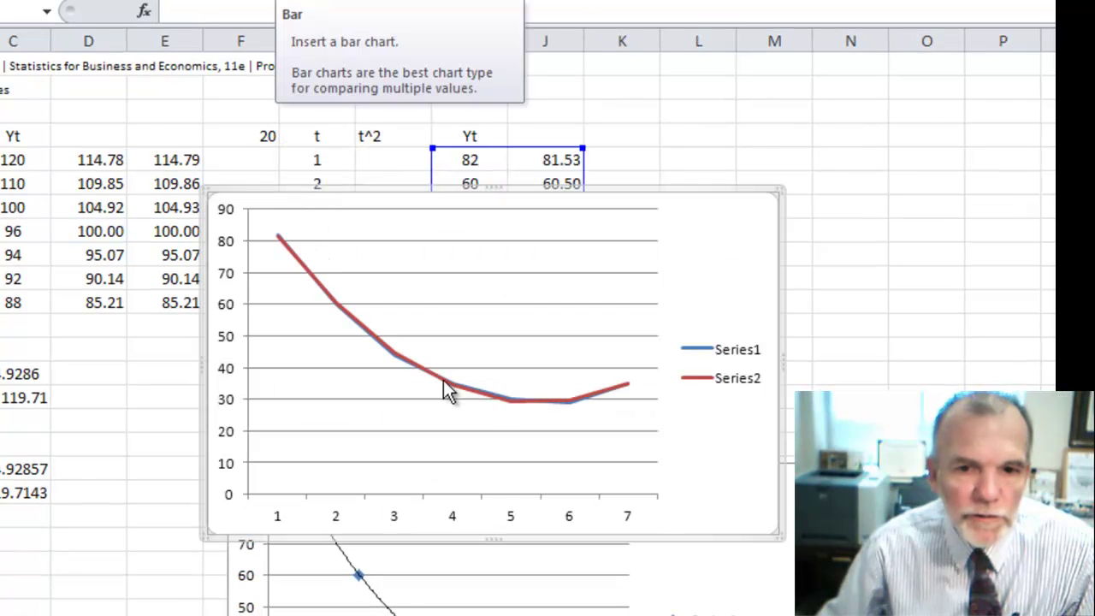
key(Delete)
click(708, 185)
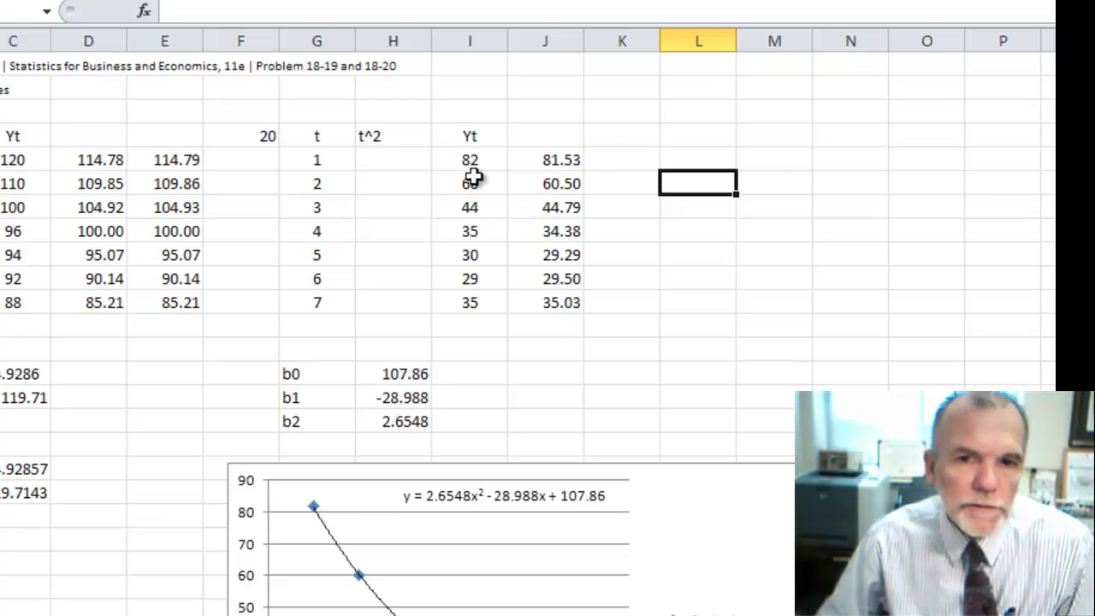
click(617, 161)
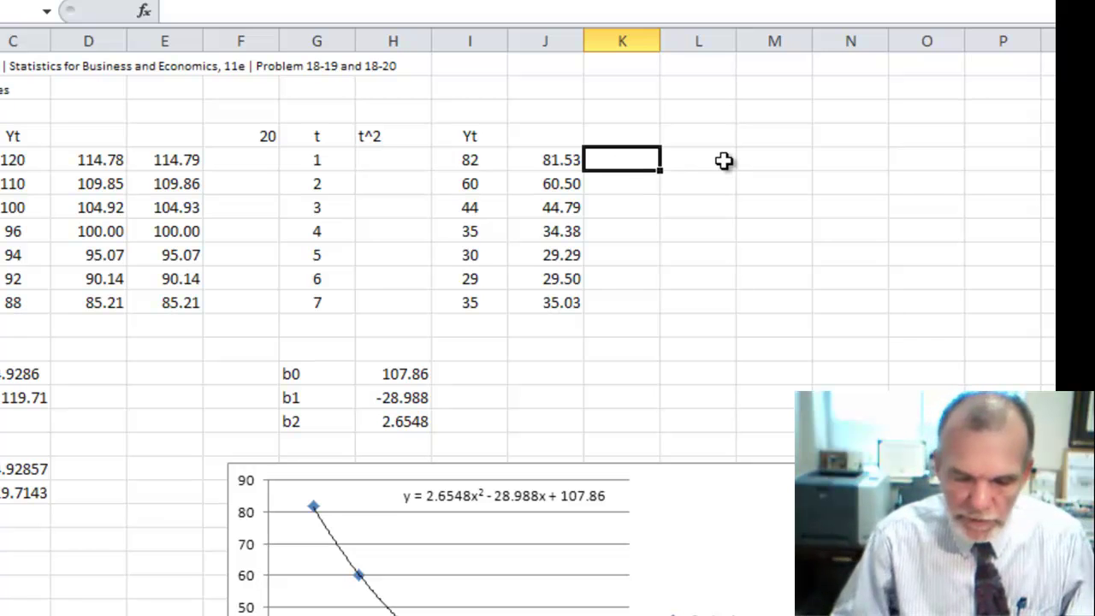
text(=trend)
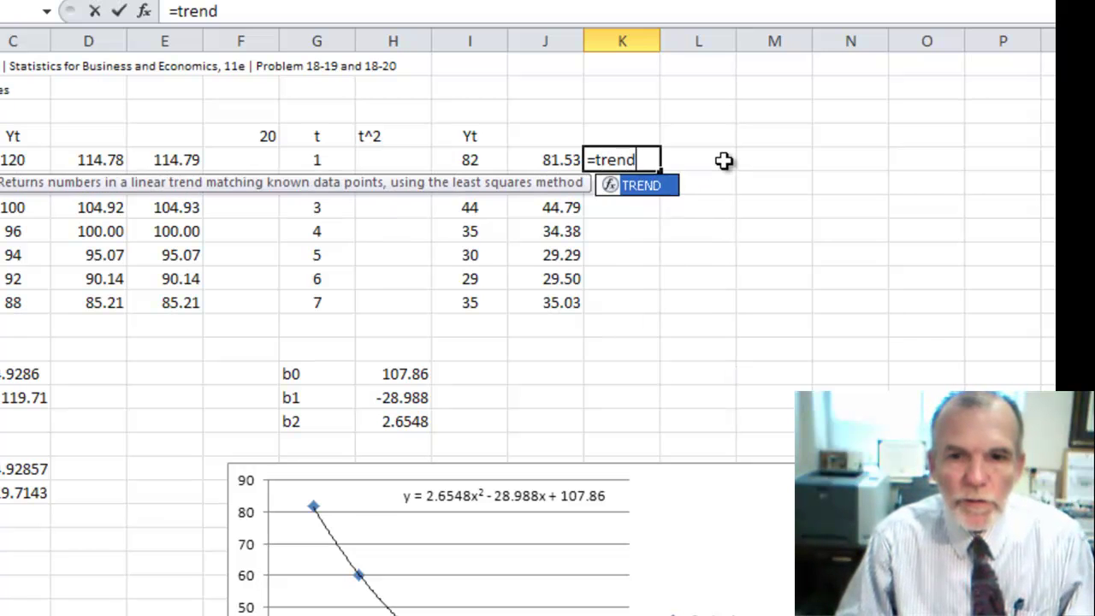
key(Tab)
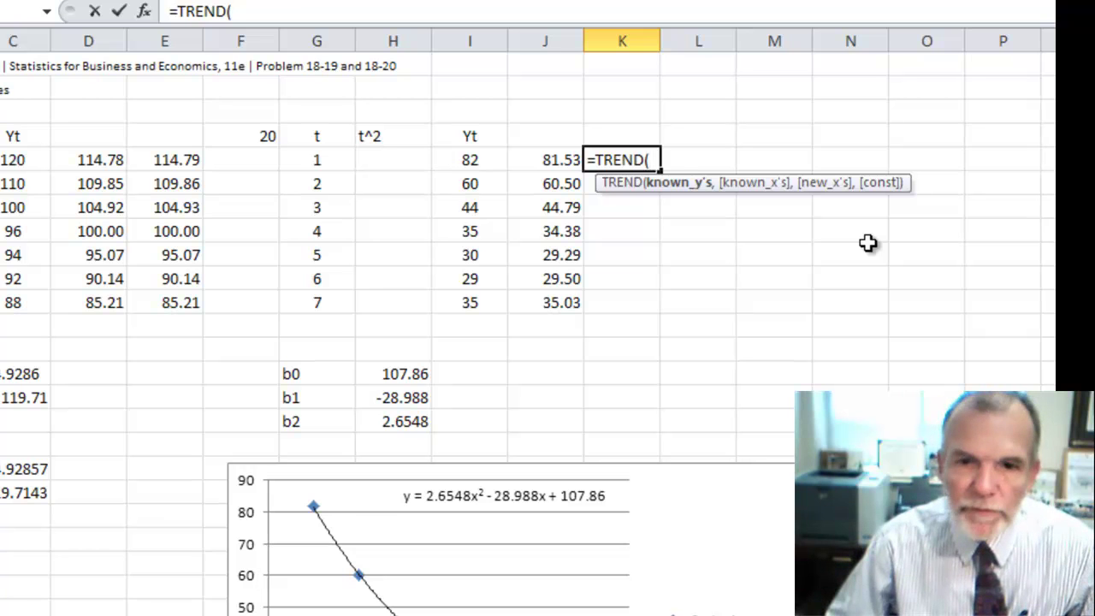
key(BackSpace)
key(BackSpace)
key(Escape)
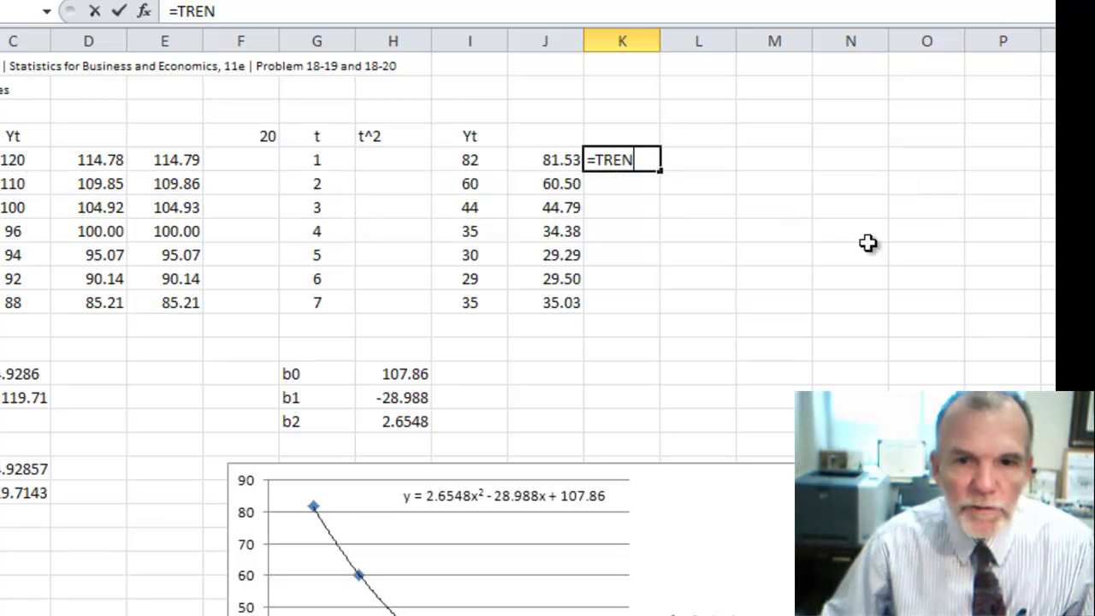
key(BackSpace)
key(BackSpace)
key(BackSpace)
key(BackSpace)
key(BackSpace)
key(Return)
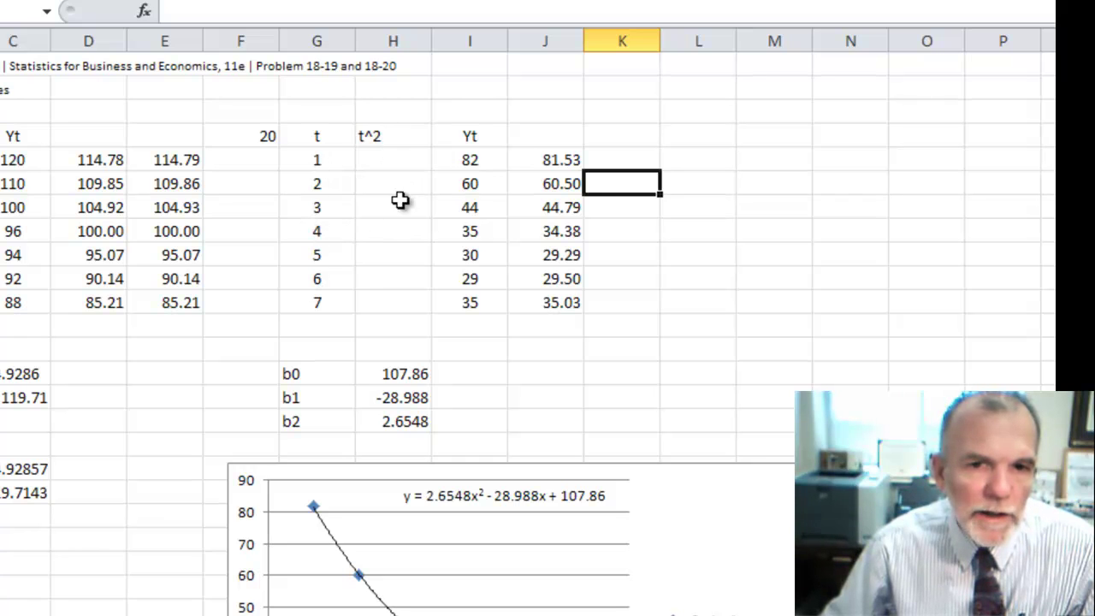
Step: Enter =G5^2 in H5 and fill it down to H11, giving 1, 4, 9 through 49
click(402, 160)
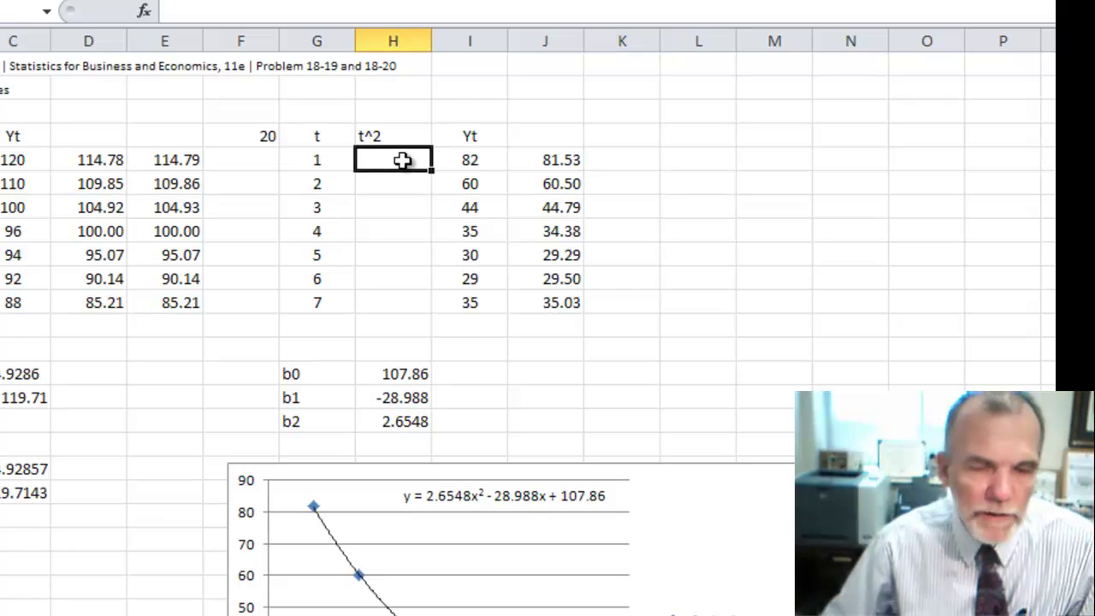
text(=)
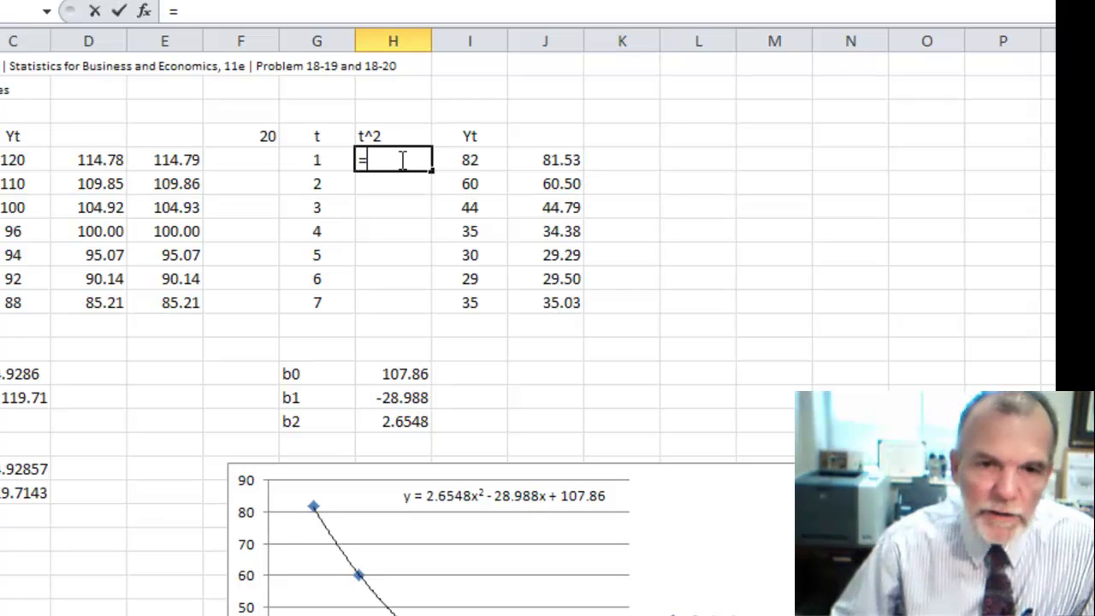
click(328, 161)
text(^2)
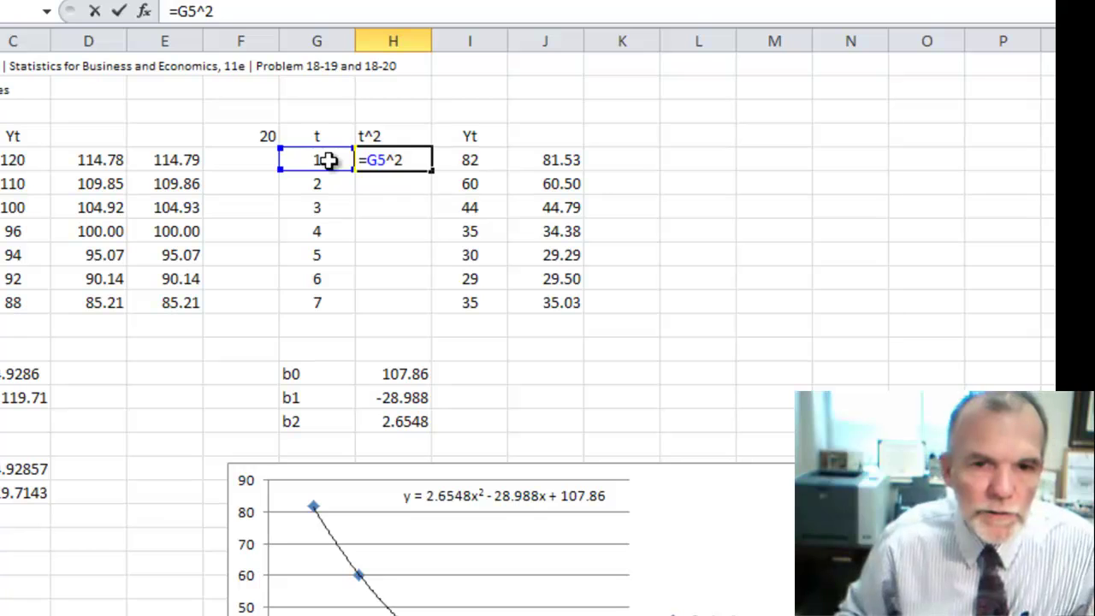
key(Return)
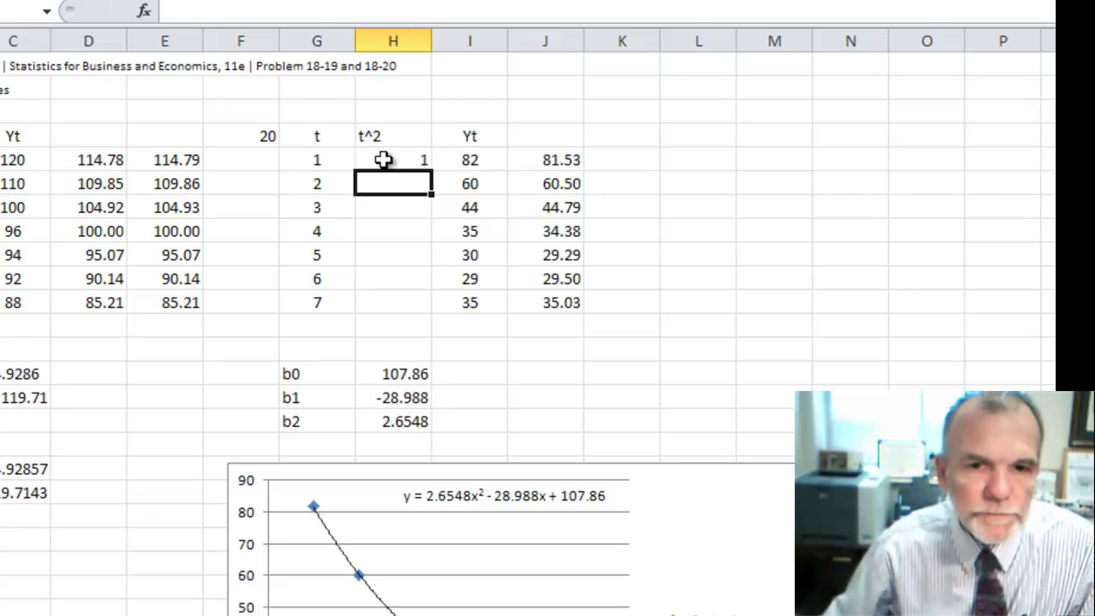
click(384, 159)
drag(431, 171, 428, 315)
click(539, 346)
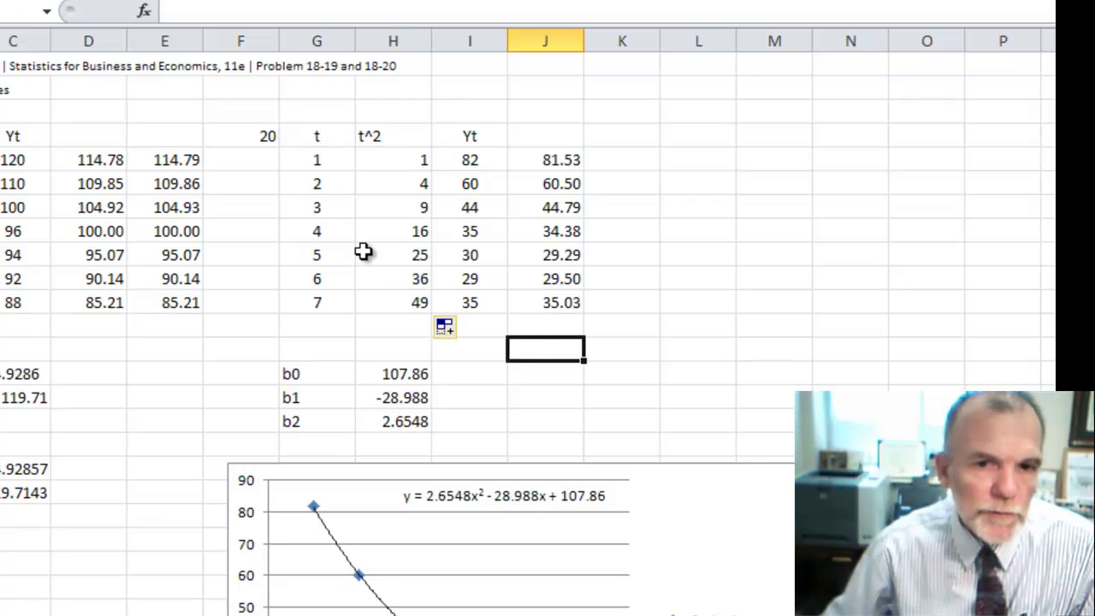
Step: Enter =TREND($I$5:$I$11,$G$5:$H$11,G5:H5) in K5
click(640, 153)
text(=)
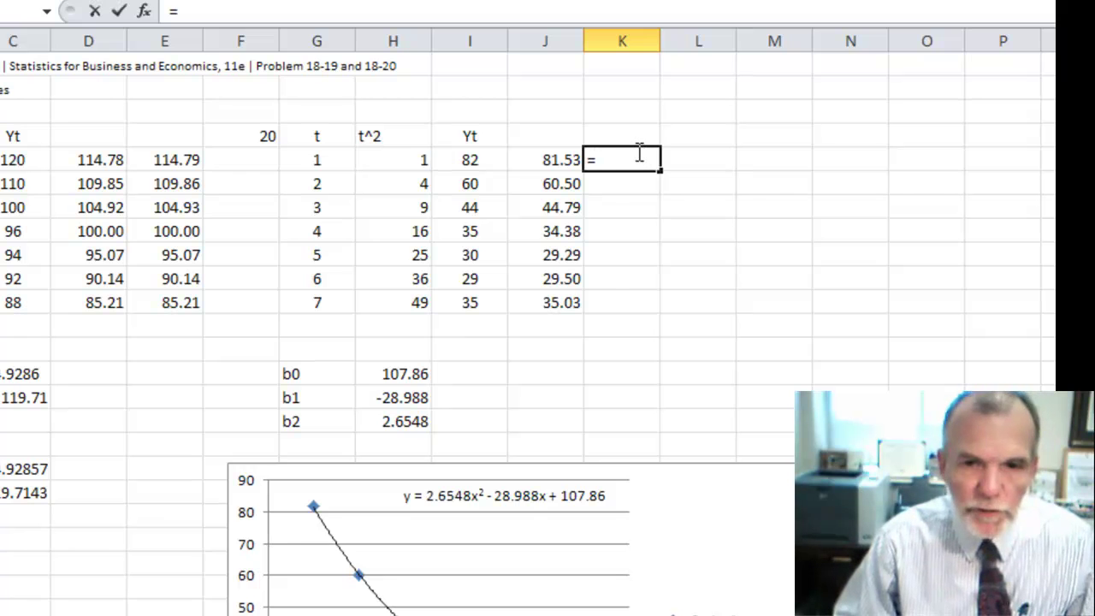
text(fore)
key(Tab)
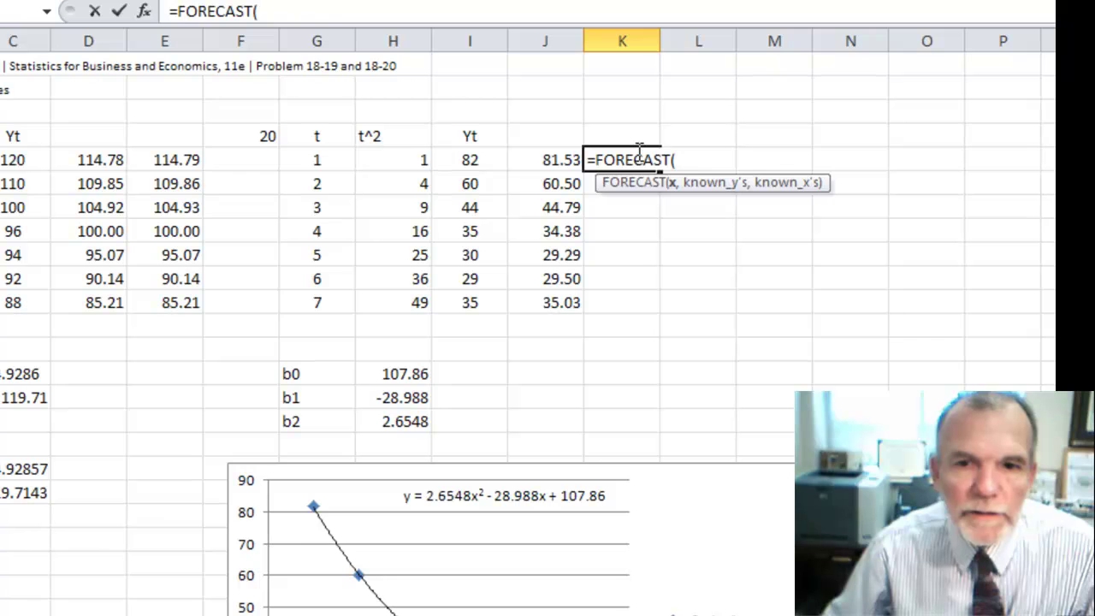
key(BackSpace)
key(BackSpace)
key(BackSpace)
key(BackSpace)
key(BackSpace)
key(BackSpace)
key(BackSpace)
key(BackSpace)
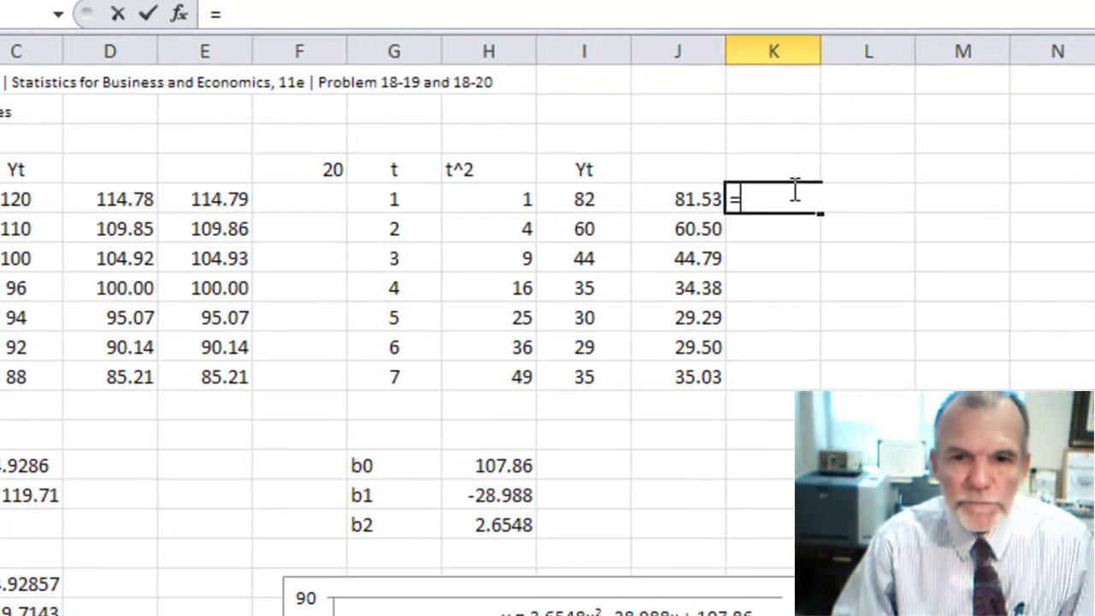
text(trend()
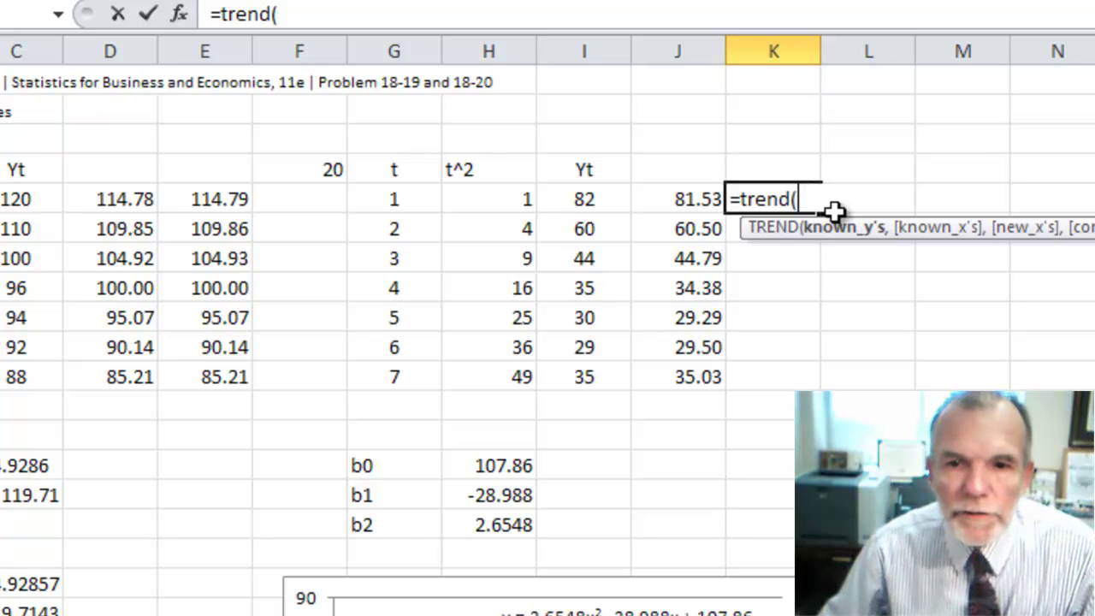
drag(573, 195, 589, 366)
key(F4)
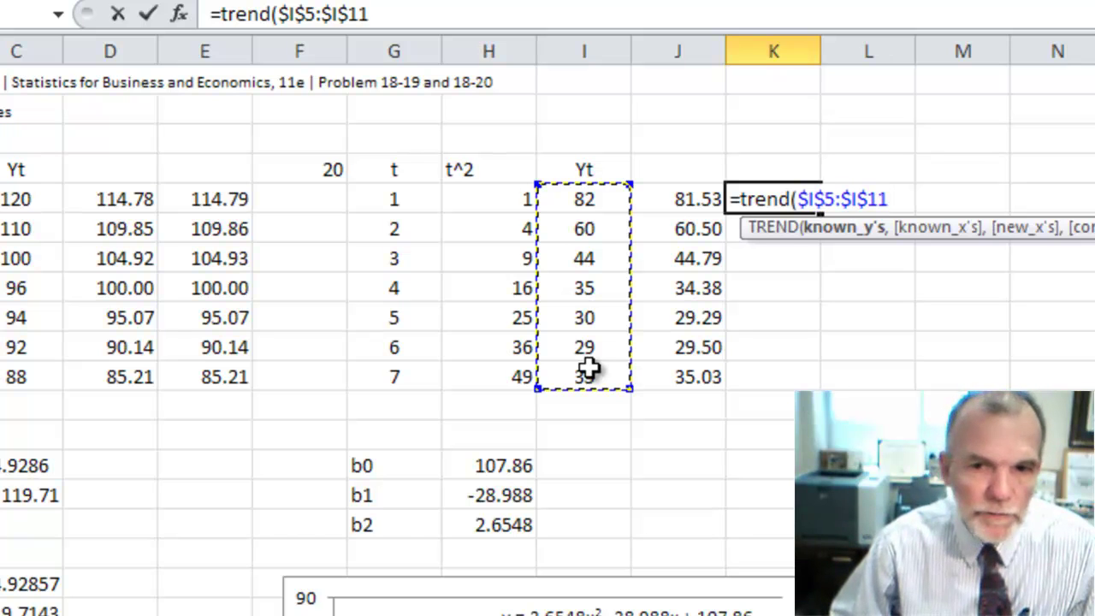
text(,)
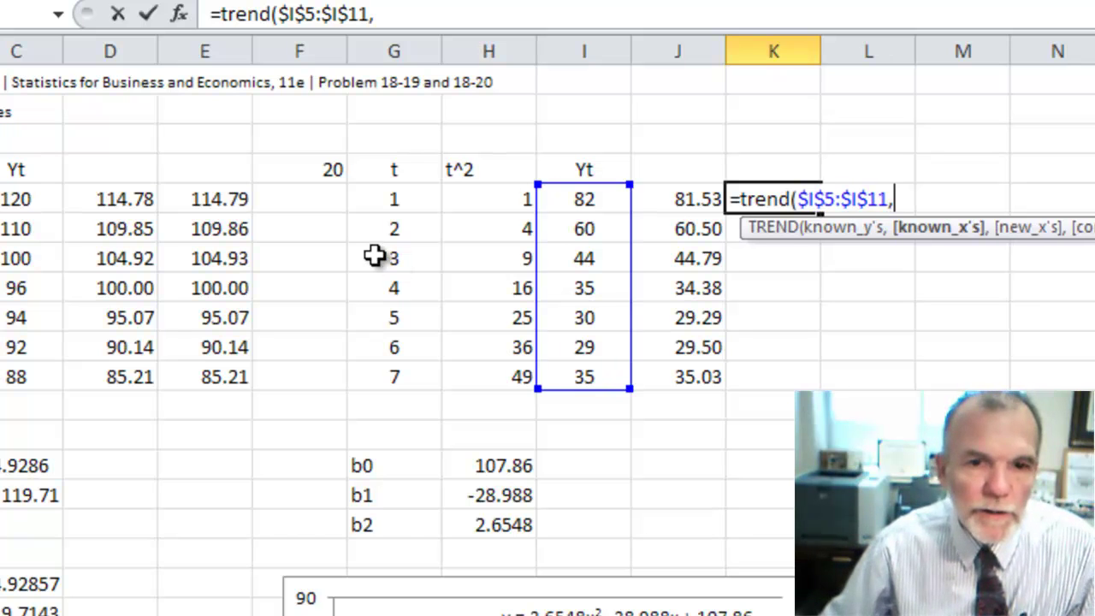
drag(401, 208, 485, 379)
key(F4)
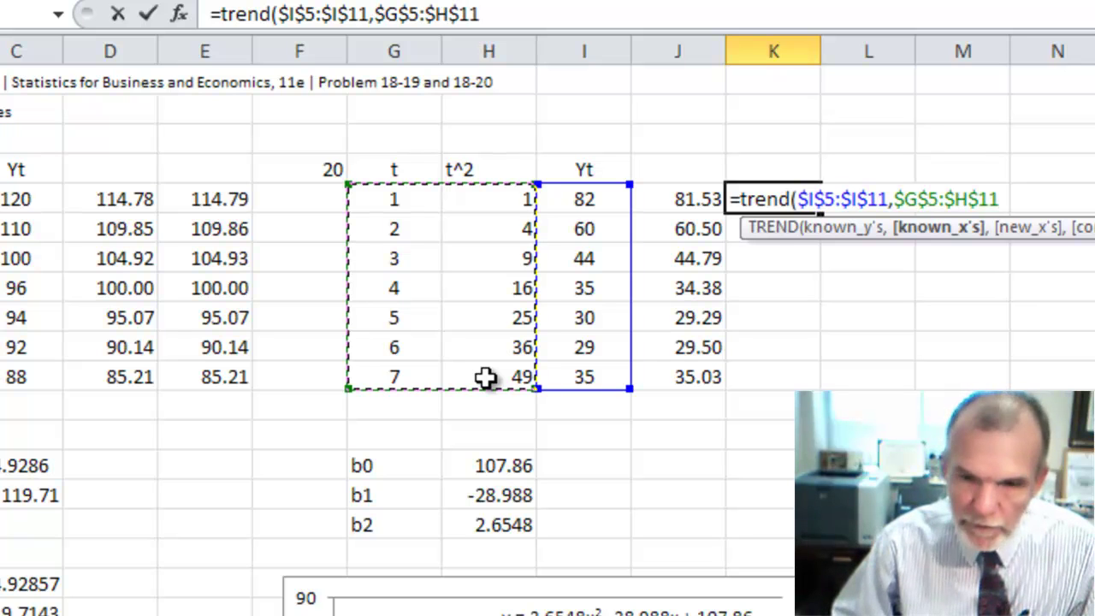
text(,)
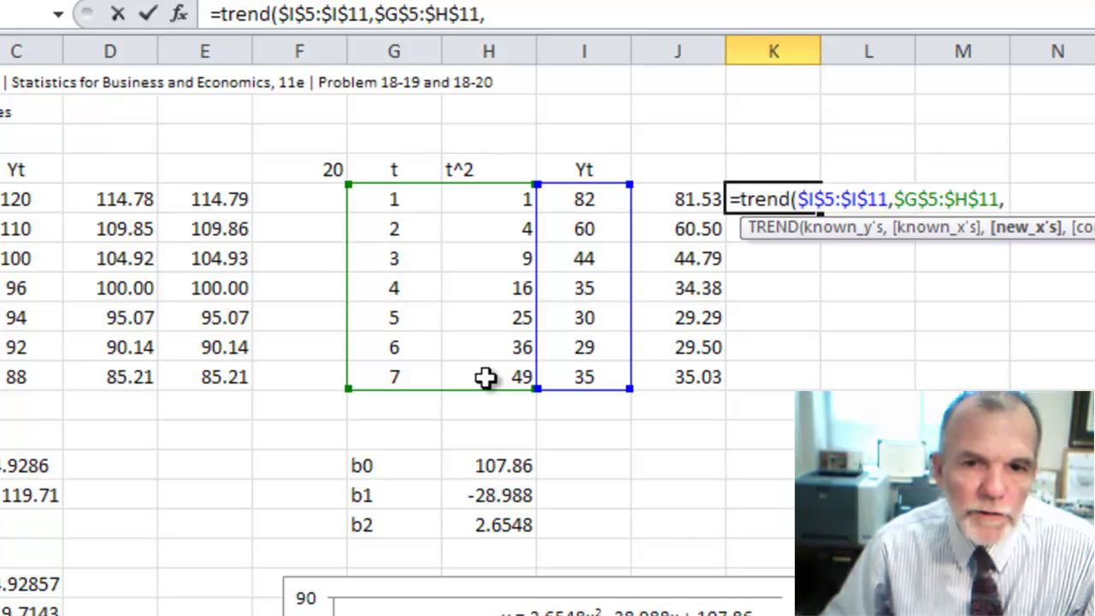
drag(395, 210, 472, 202)
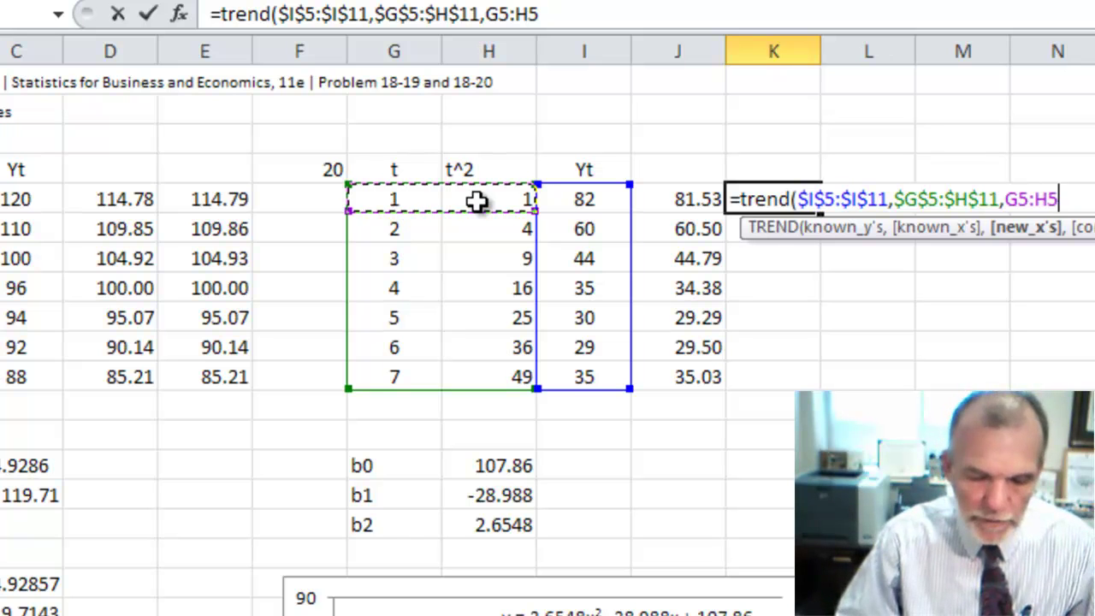
text())
key(Return)
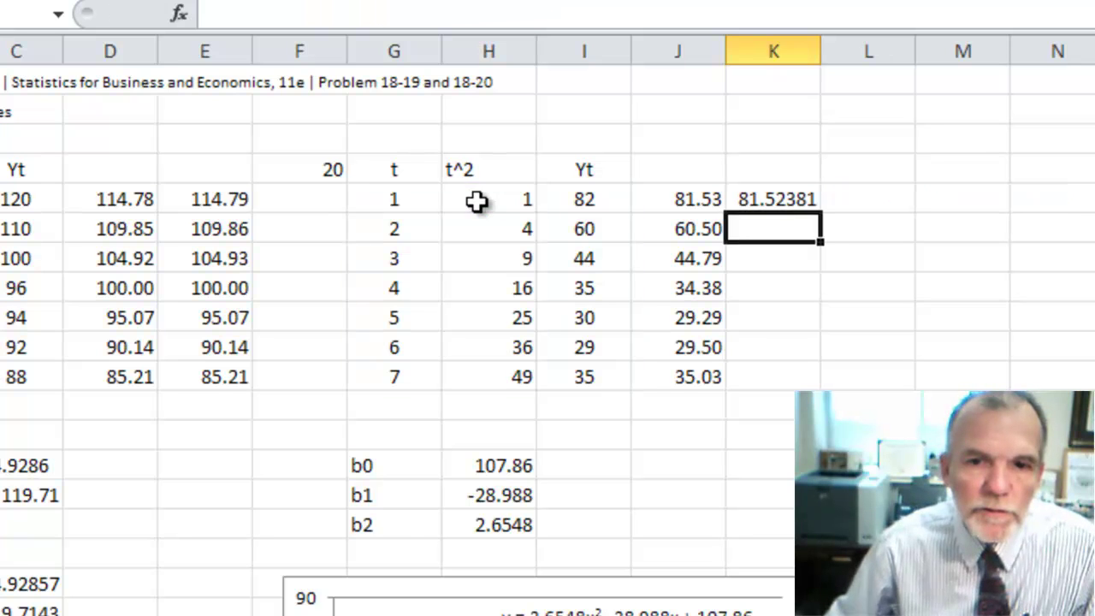
Step: Reduce K5's displayed decimal places toward two decimals
click(763, 202)
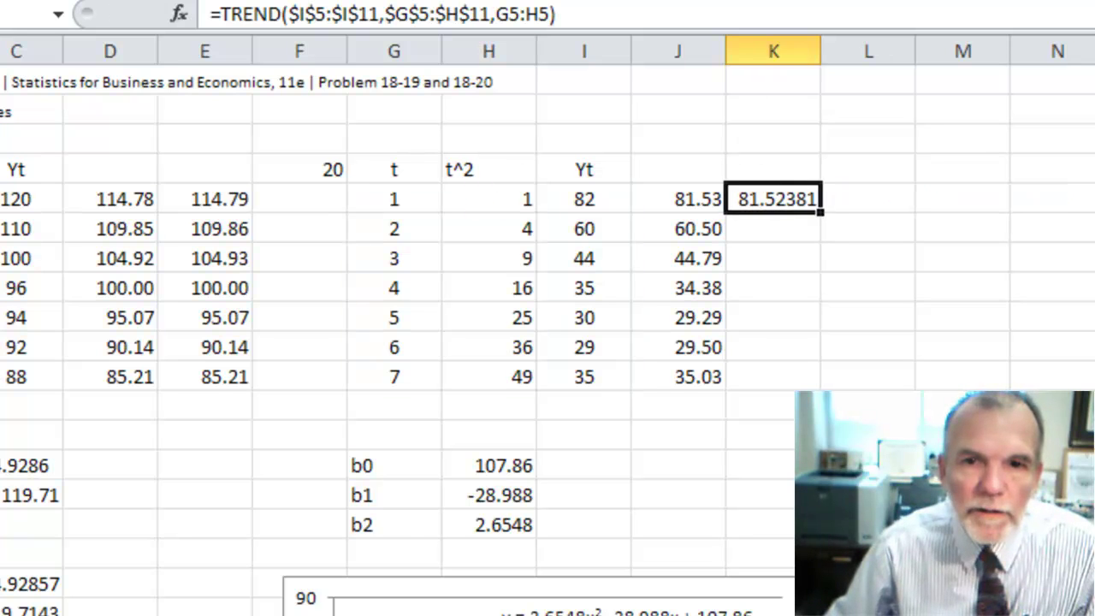
key(alt+h)
key(9)
key(alt+h)
key(9)
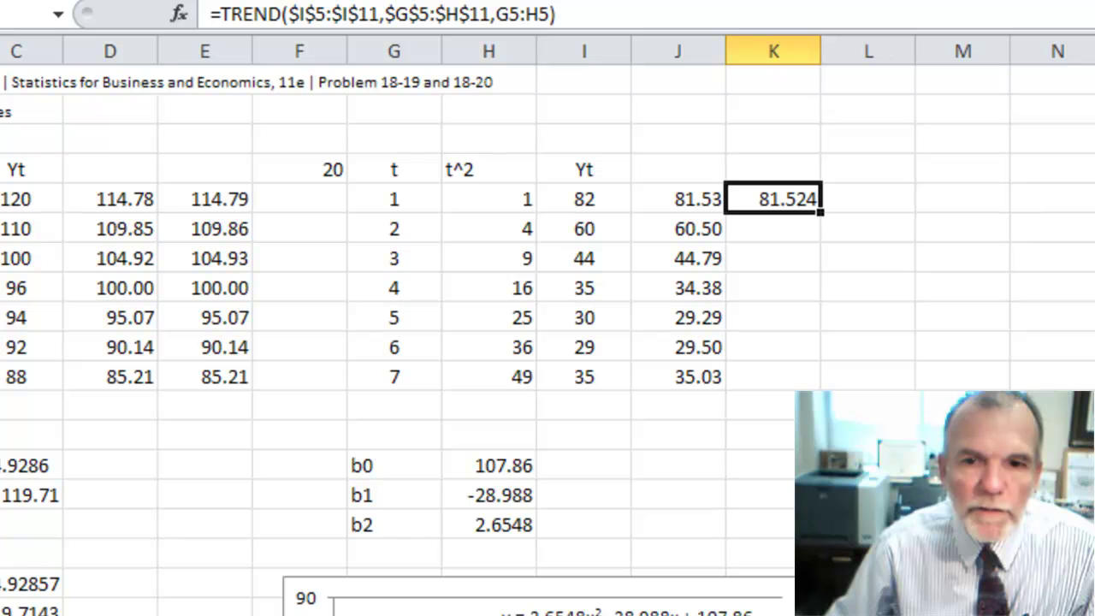
key(alt+h)
Step: Fill the TREND formula down to K11, giving 81.52 through 35.02 to match column J
key(9)
drag(819, 214, 814, 385)
click(785, 465)
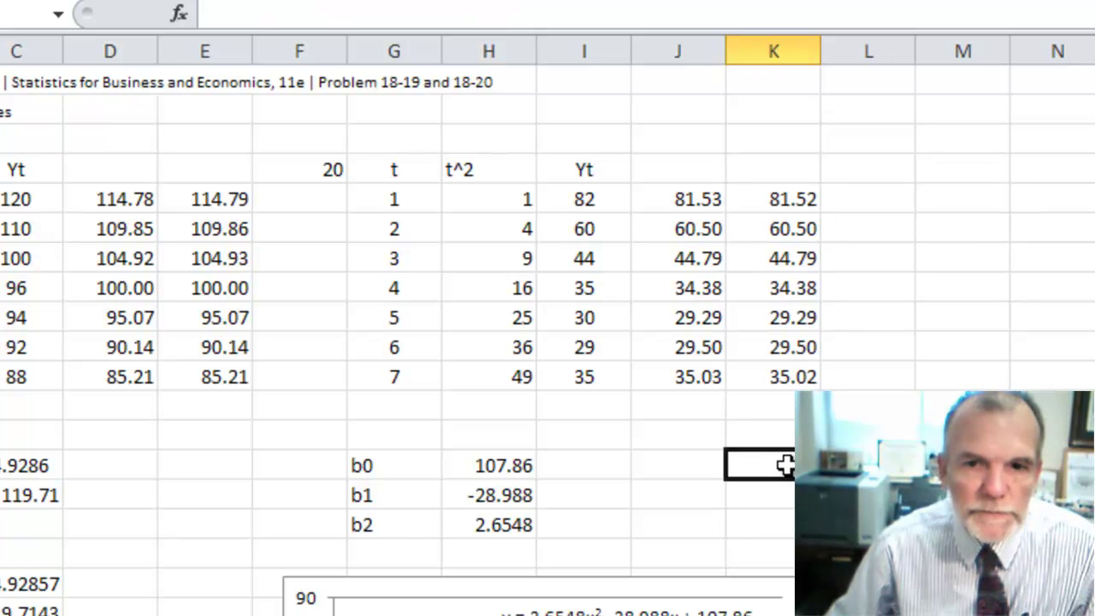